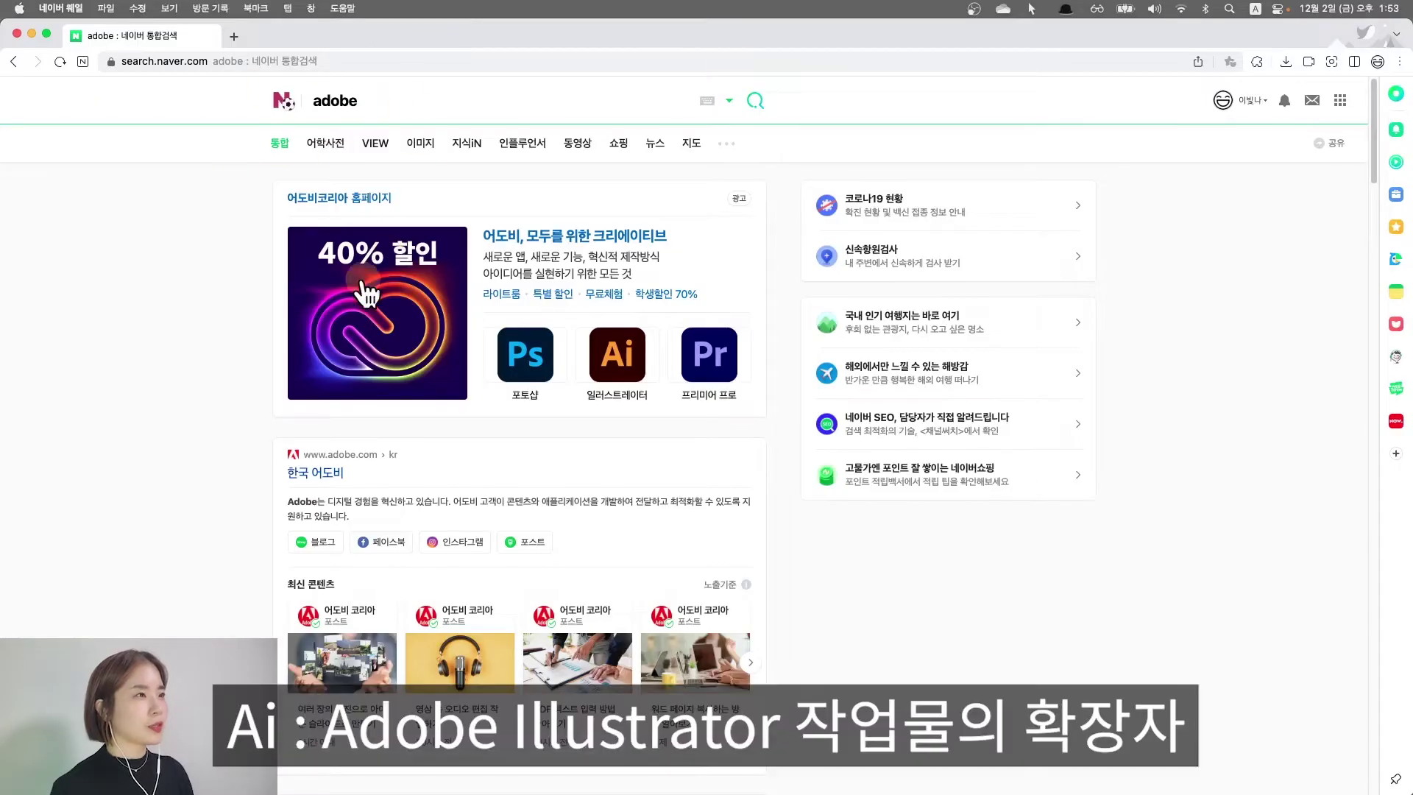
- Open the Adobe Illustrator product page from the Adobe ad in the Naver 'adobe' results
{"action": "left_click", "coordinate": [583, 344]}
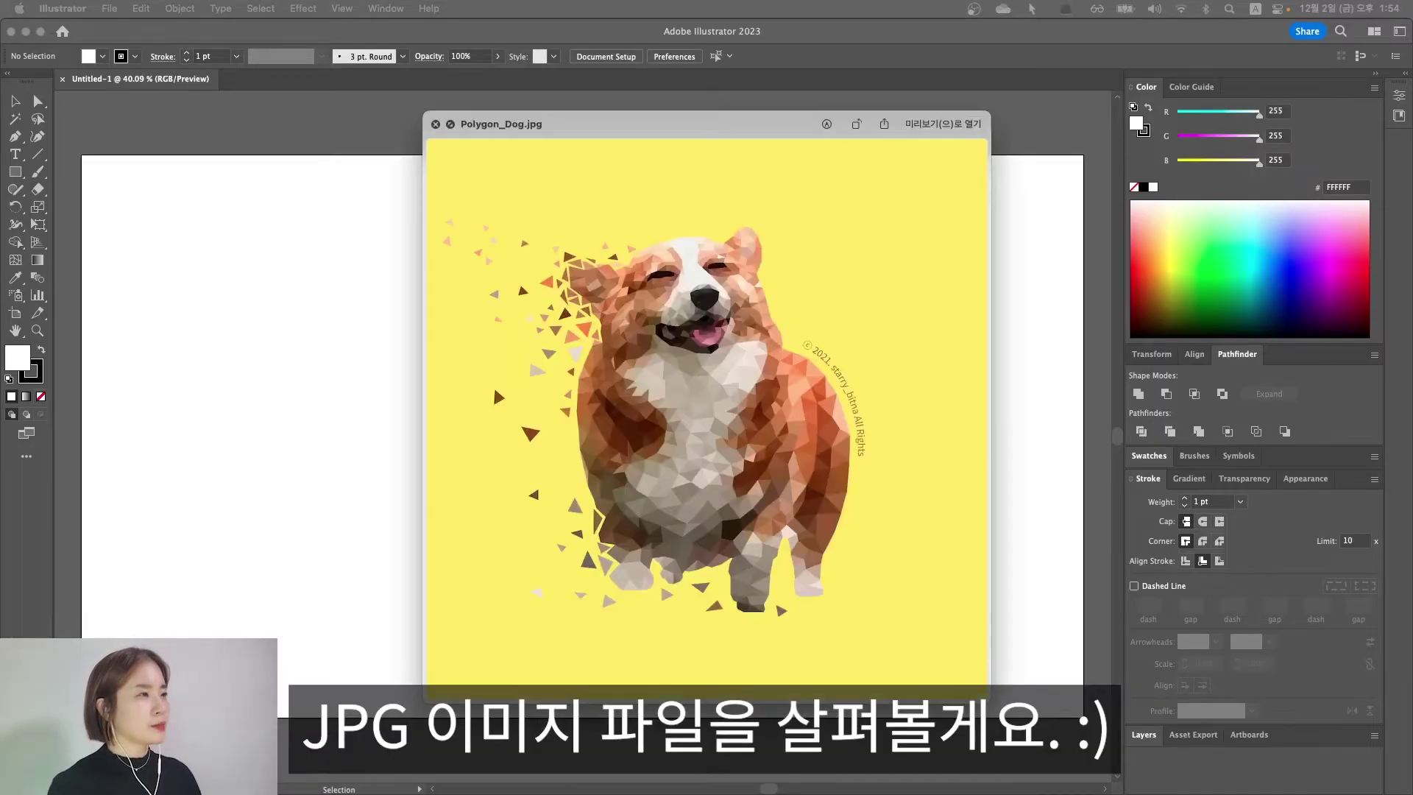
- Zoom into the Polygon_Dog.jpg preview to reveal pixelation, then draw an orange circle in Illustrator
{"action": "left_click_drag", "start_coordinate": [616, 131], "coordinate": [562, 135]}
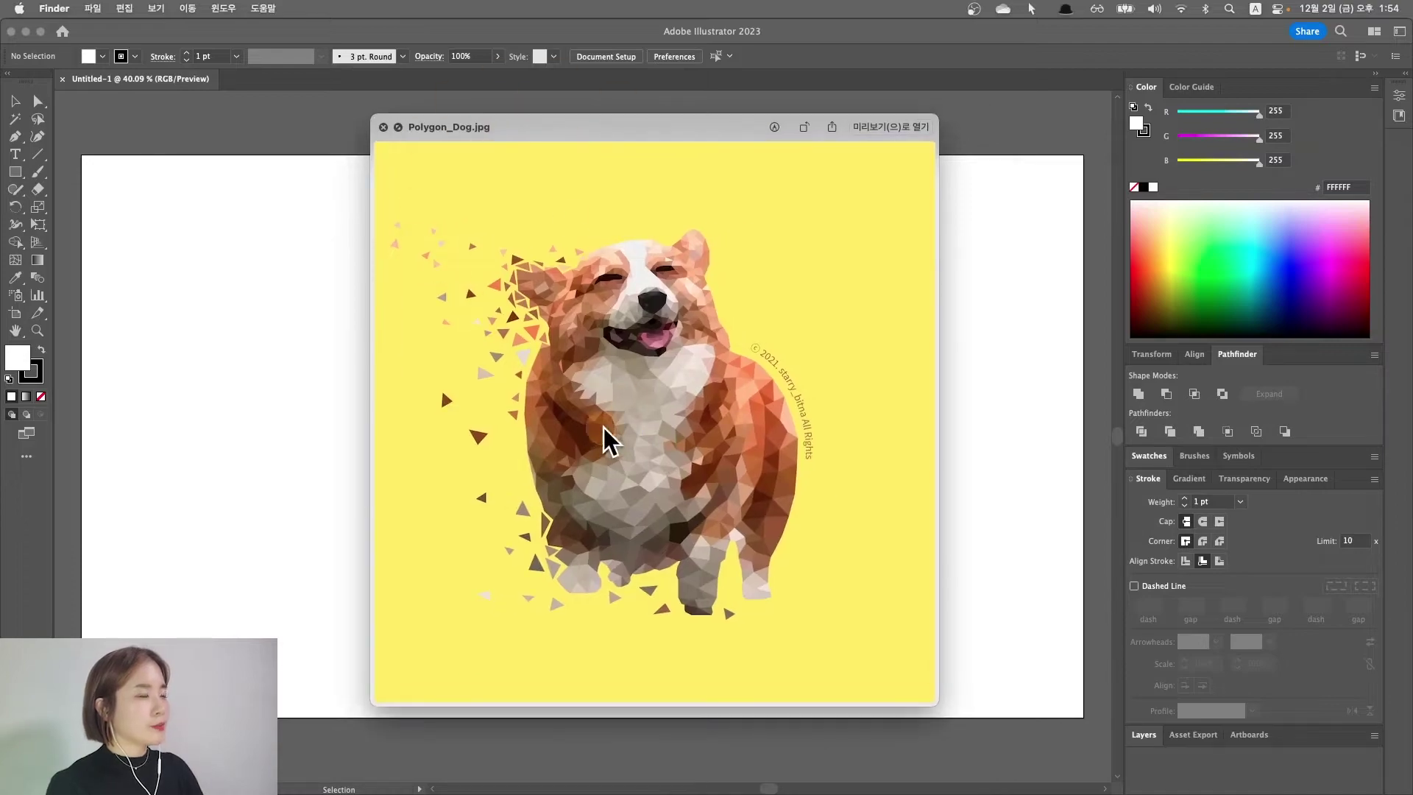
{"action": "scroll", "coordinate": [739, 357], "scroll_direction": "up", "scroll_amount": 3}
{"action": "scroll", "coordinate": [740, 356], "scroll_direction": "up", "scroll_amount": 3}
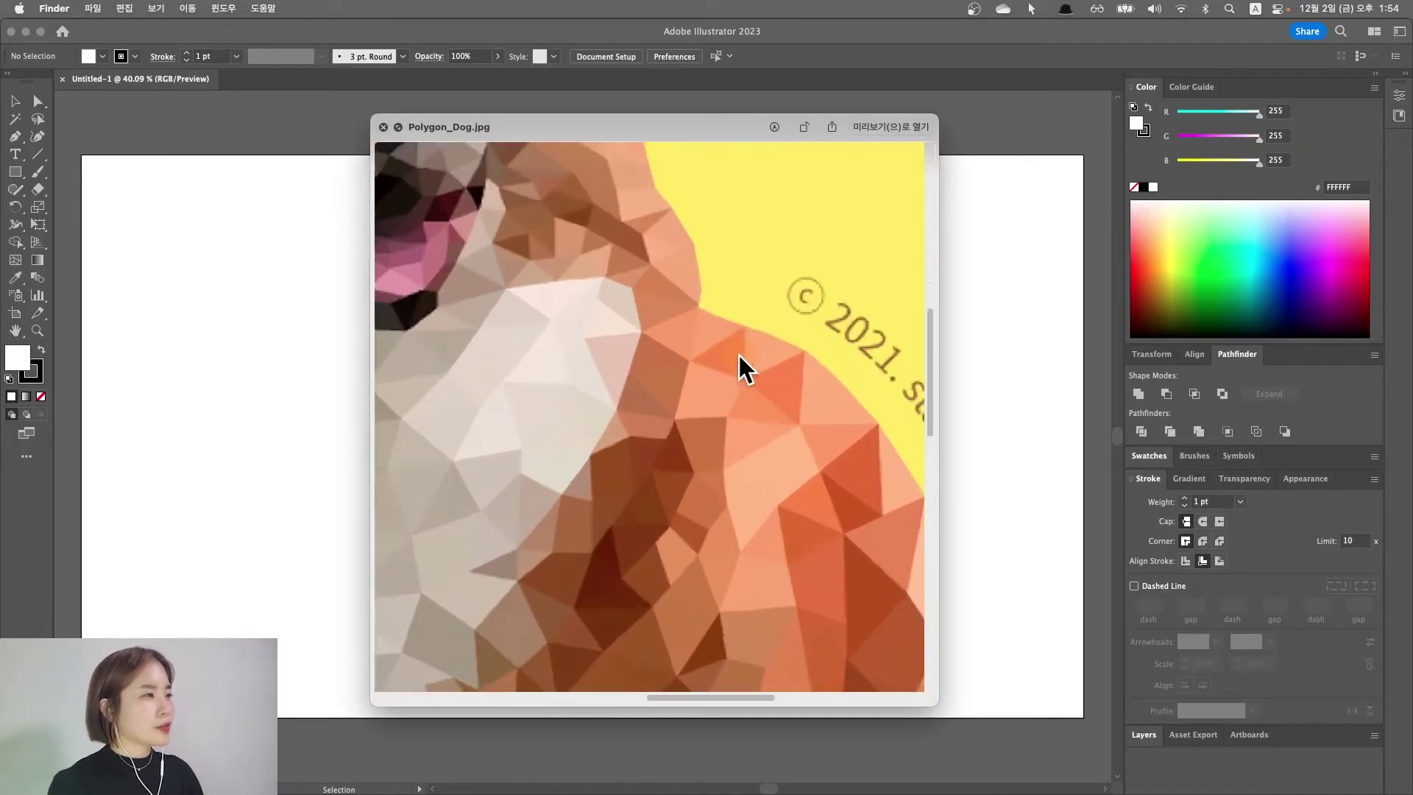
{"action": "scroll", "coordinate": [738, 356], "scroll_direction": "up", "scroll_amount": 3}
{"action": "scroll", "coordinate": [738, 356], "scroll_direction": "up", "scroll_amount": 3}
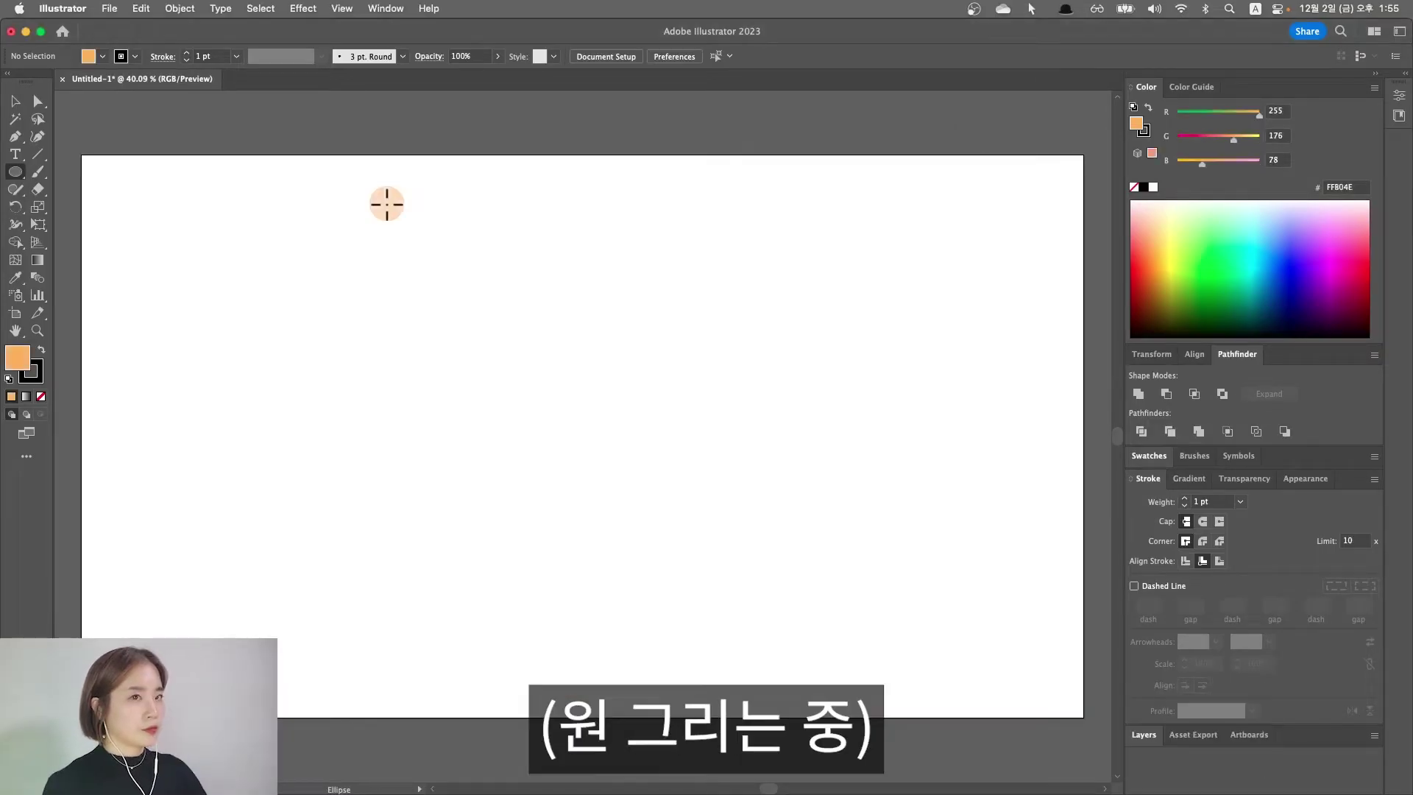
{"action": "left_click_drag", "start_coordinate": [388, 203], "coordinate": [601, 418]}
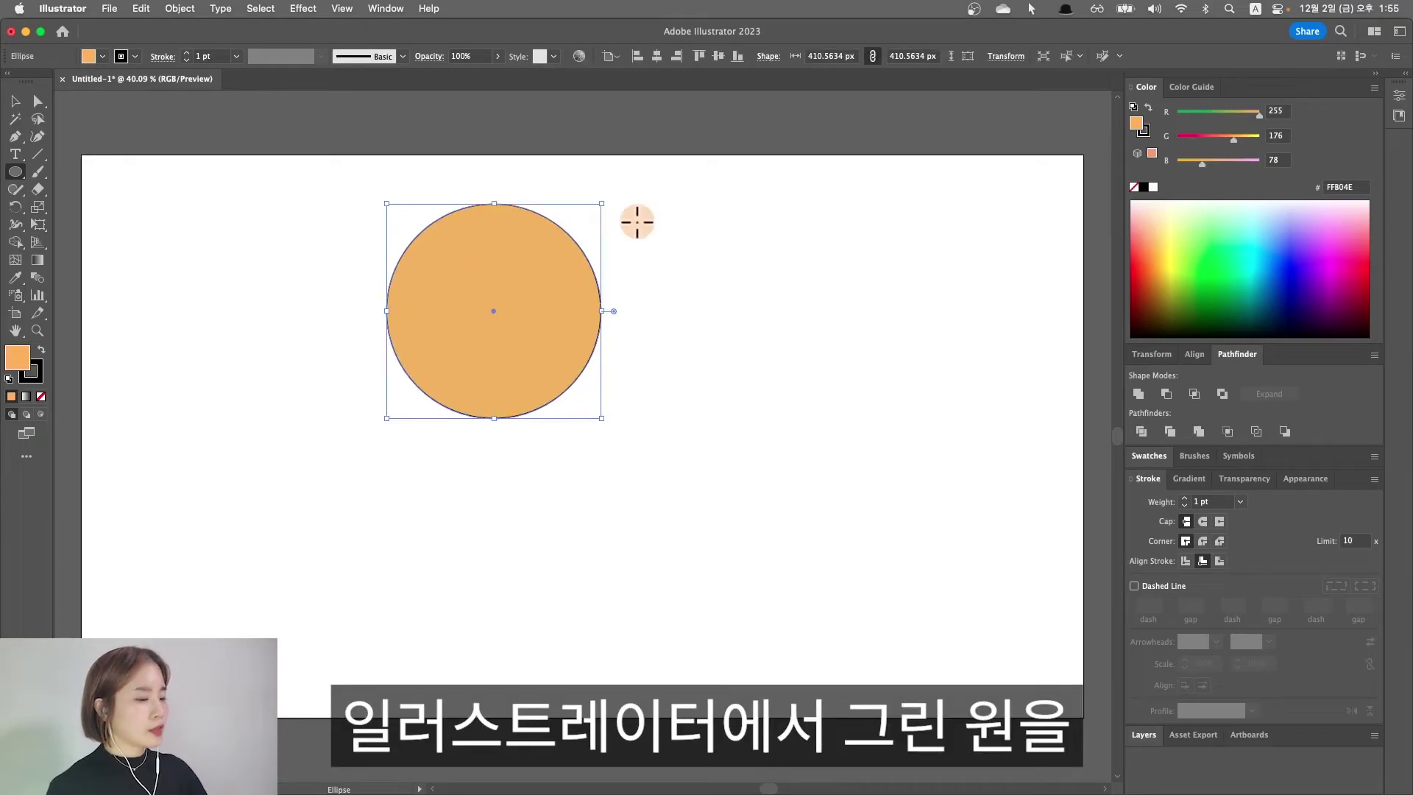
{"action": "key", "text": "super+equal"}
{"action": "key", "text": "super+equal"}
{"action": "key", "text": "super+equal"}
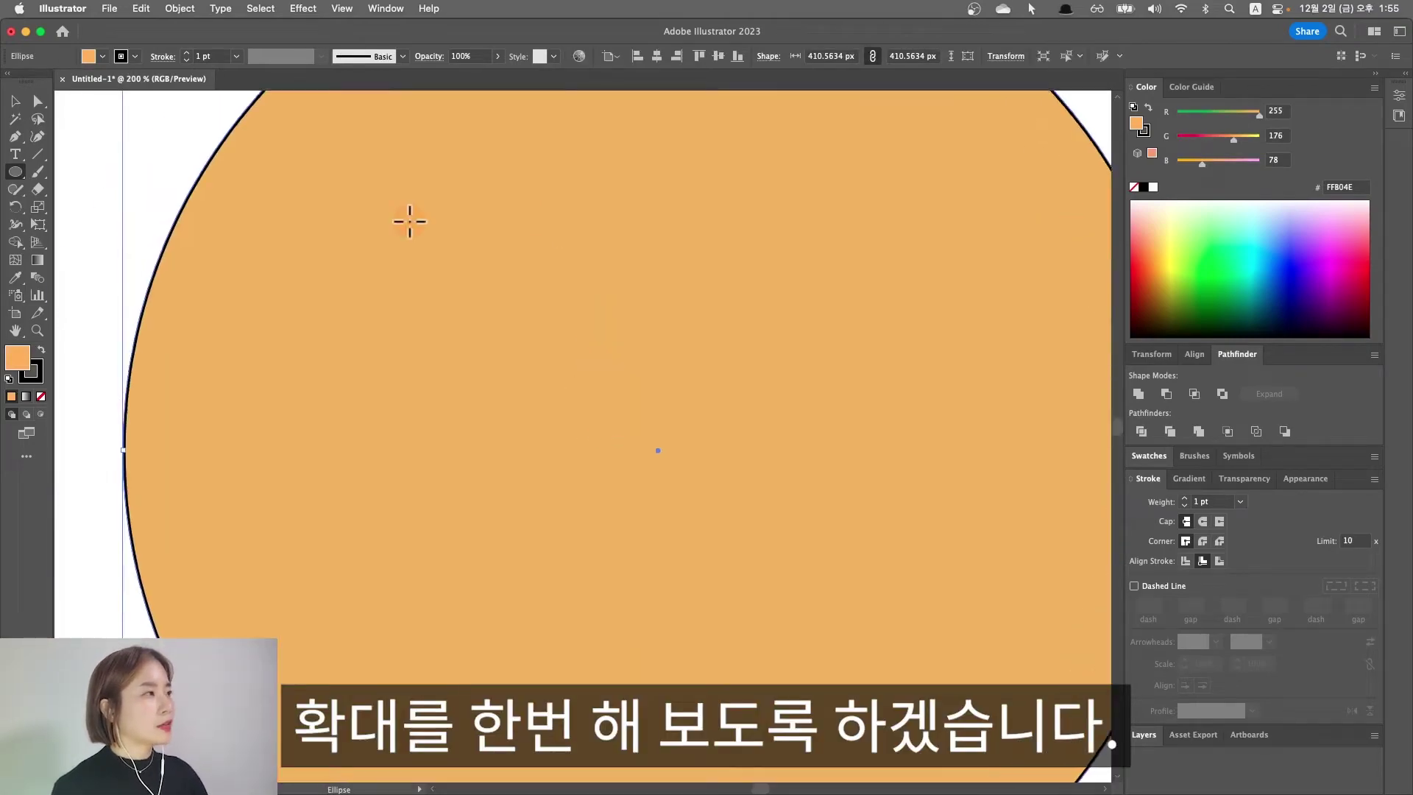
{"action": "scroll", "coordinate": [597, 368], "scroll_direction": "up", "scroll_amount": 10}
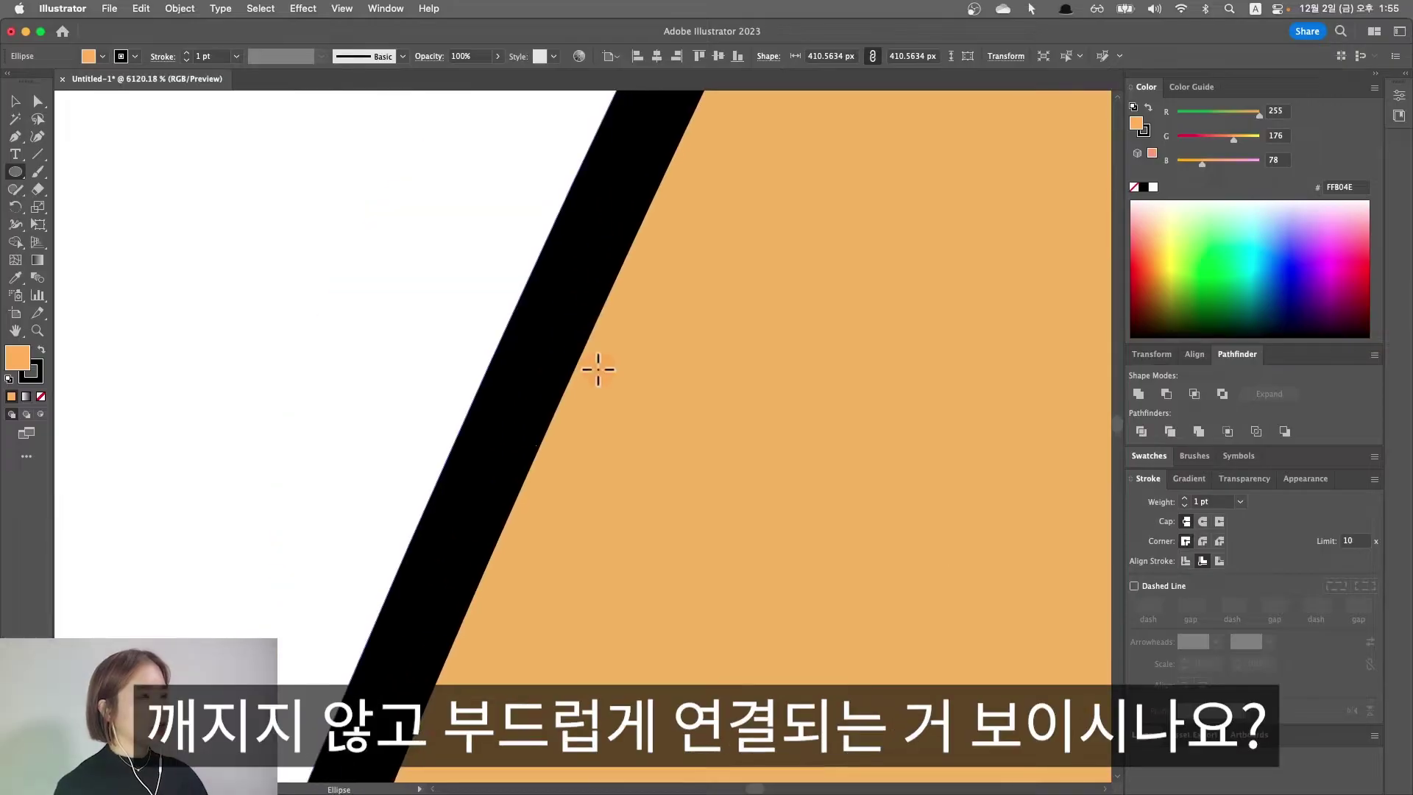
{"action": "scroll", "coordinate": [565, 361], "scroll_direction": "up", "scroll_amount": 2}
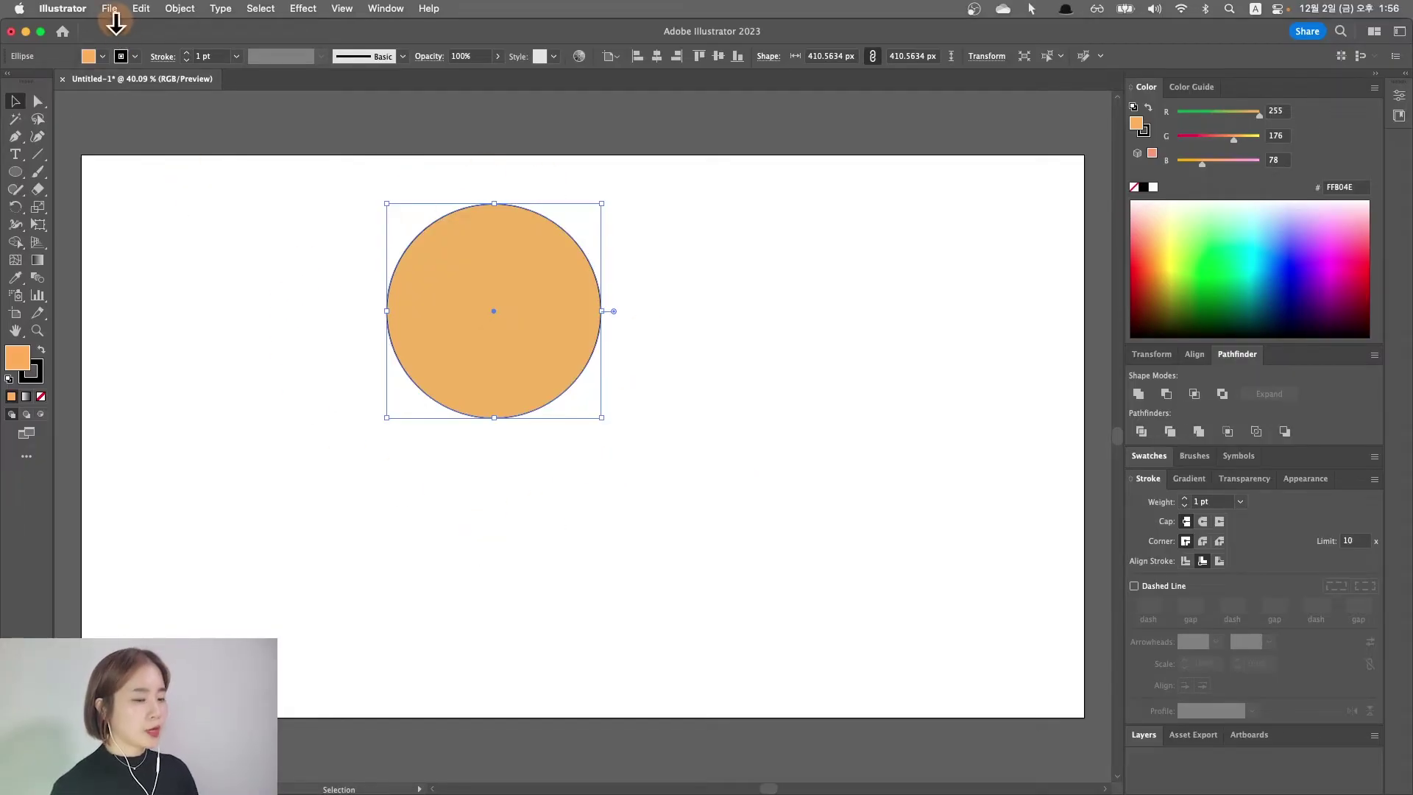
- Save the drawing to the 00 folder as starry.ai in Adobe Illustrator (ai) format
{"action": "left_click", "coordinate": [108, 8]}
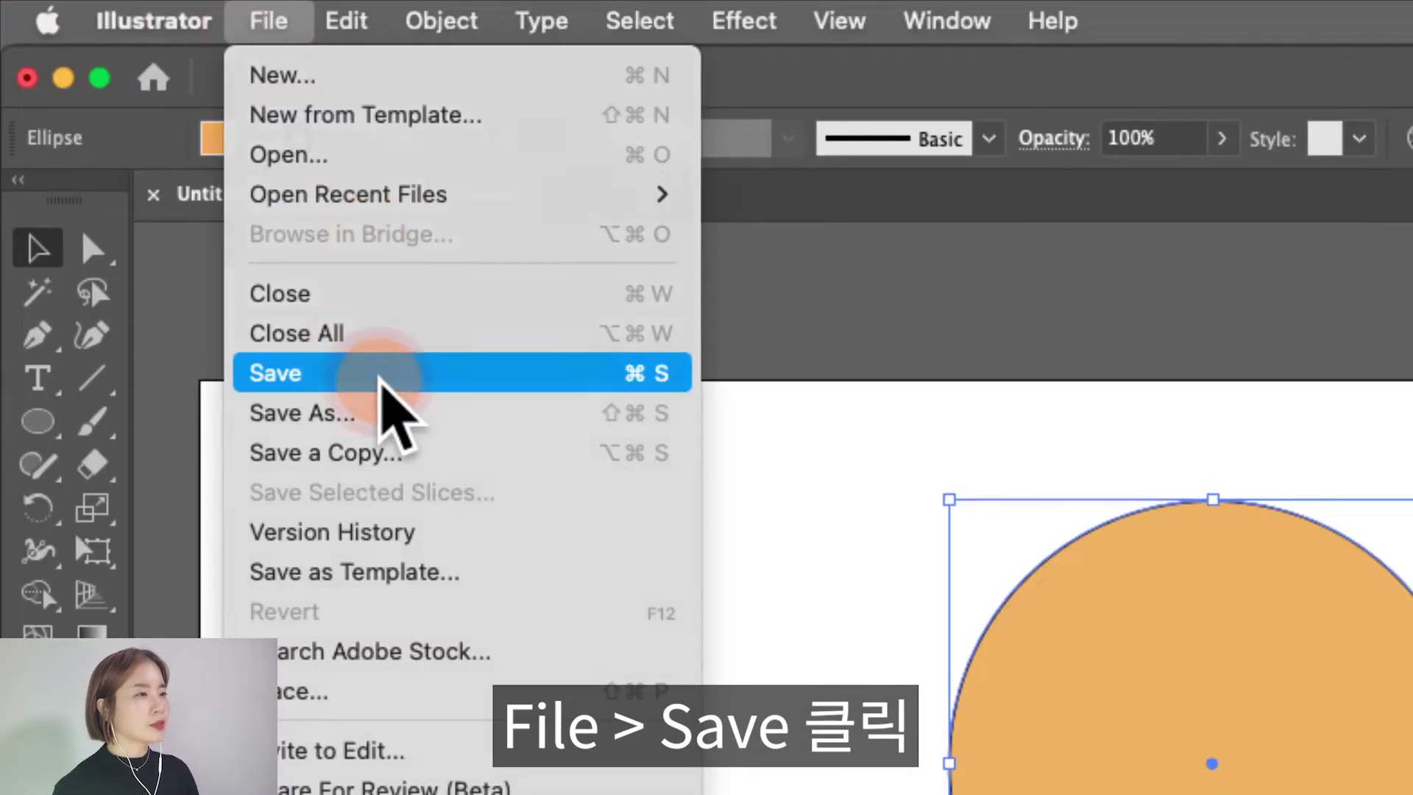
{"action": "left_click", "coordinate": [378, 375]}
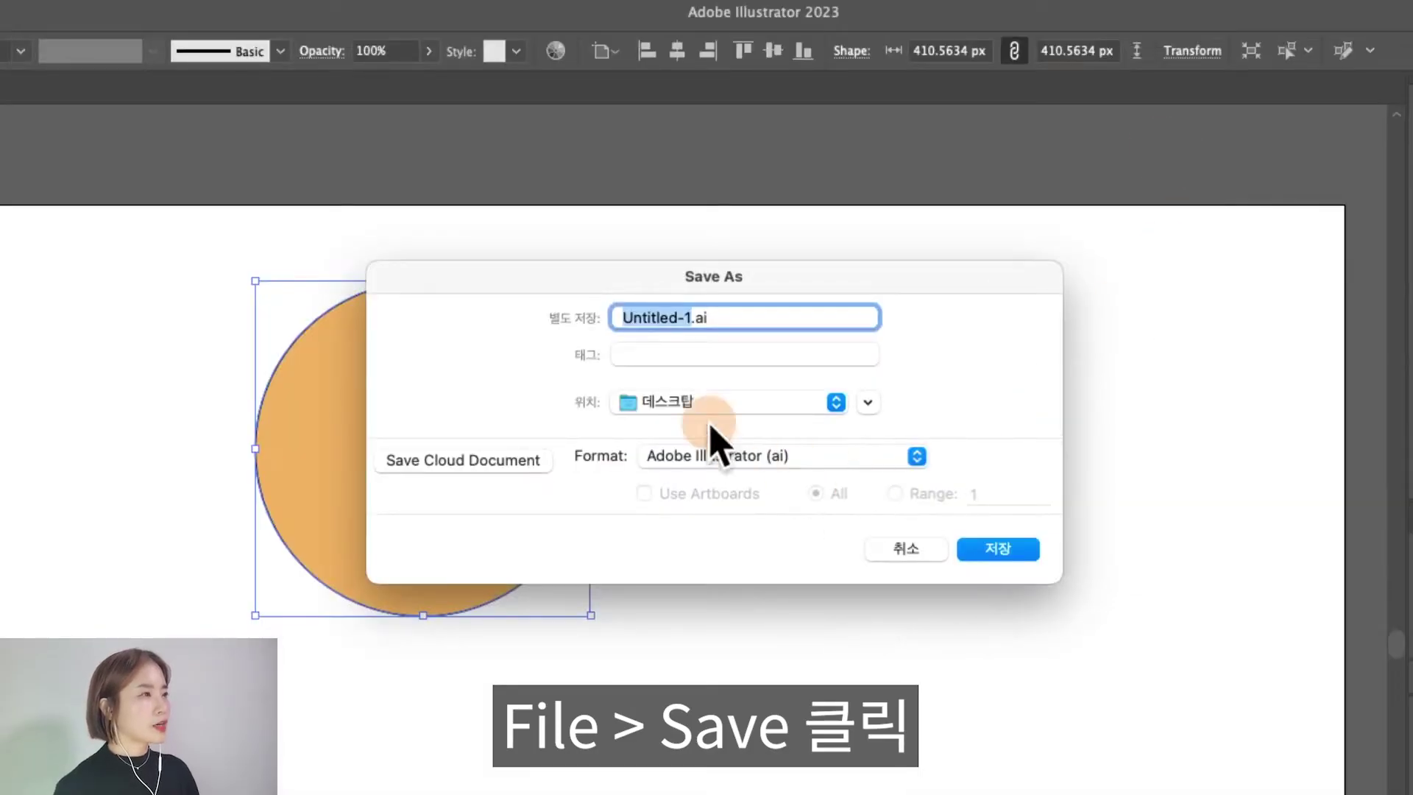
{"action": "type", "text": "starry"}
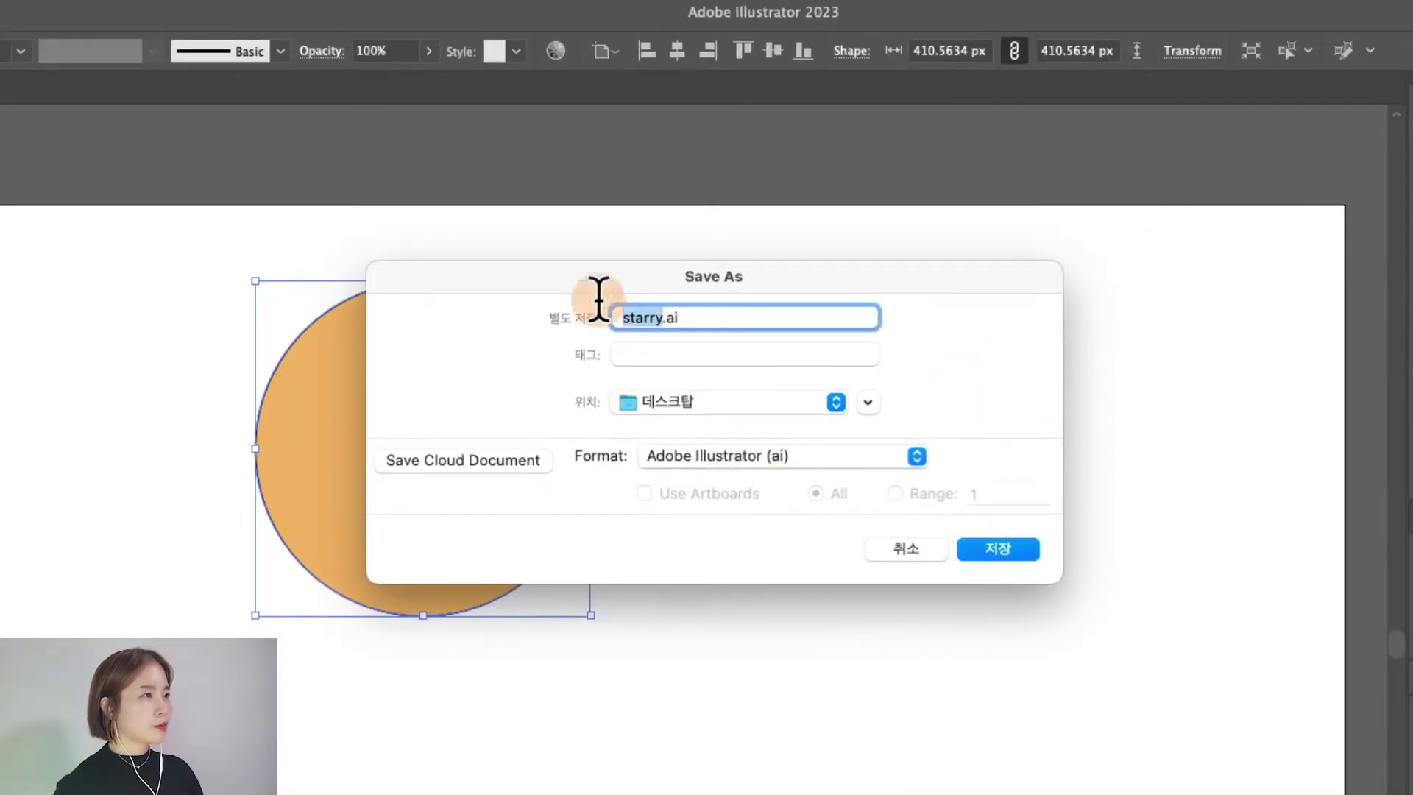
{"action": "left_click", "coordinate": [684, 318]}
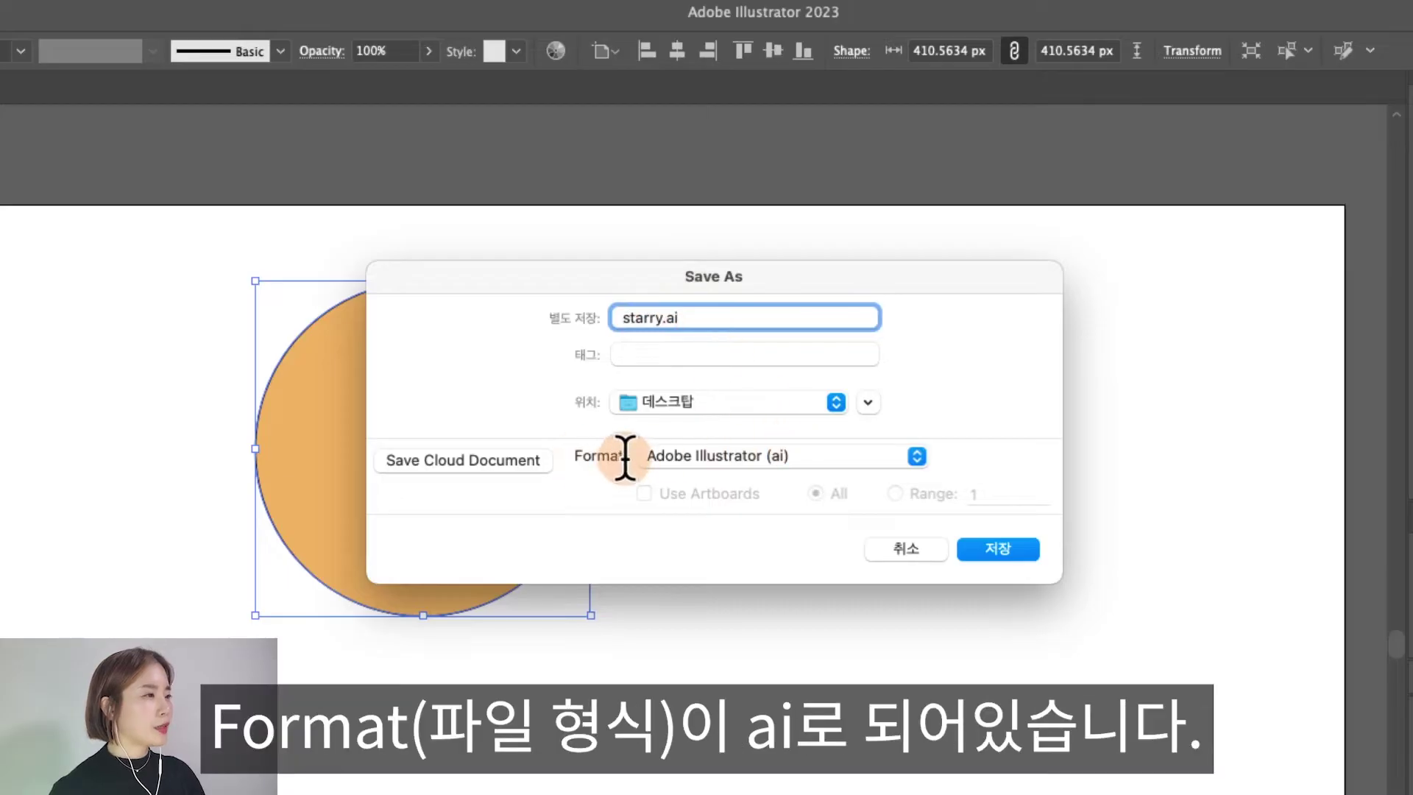
{"action": "left_click", "coordinate": [791, 455]}
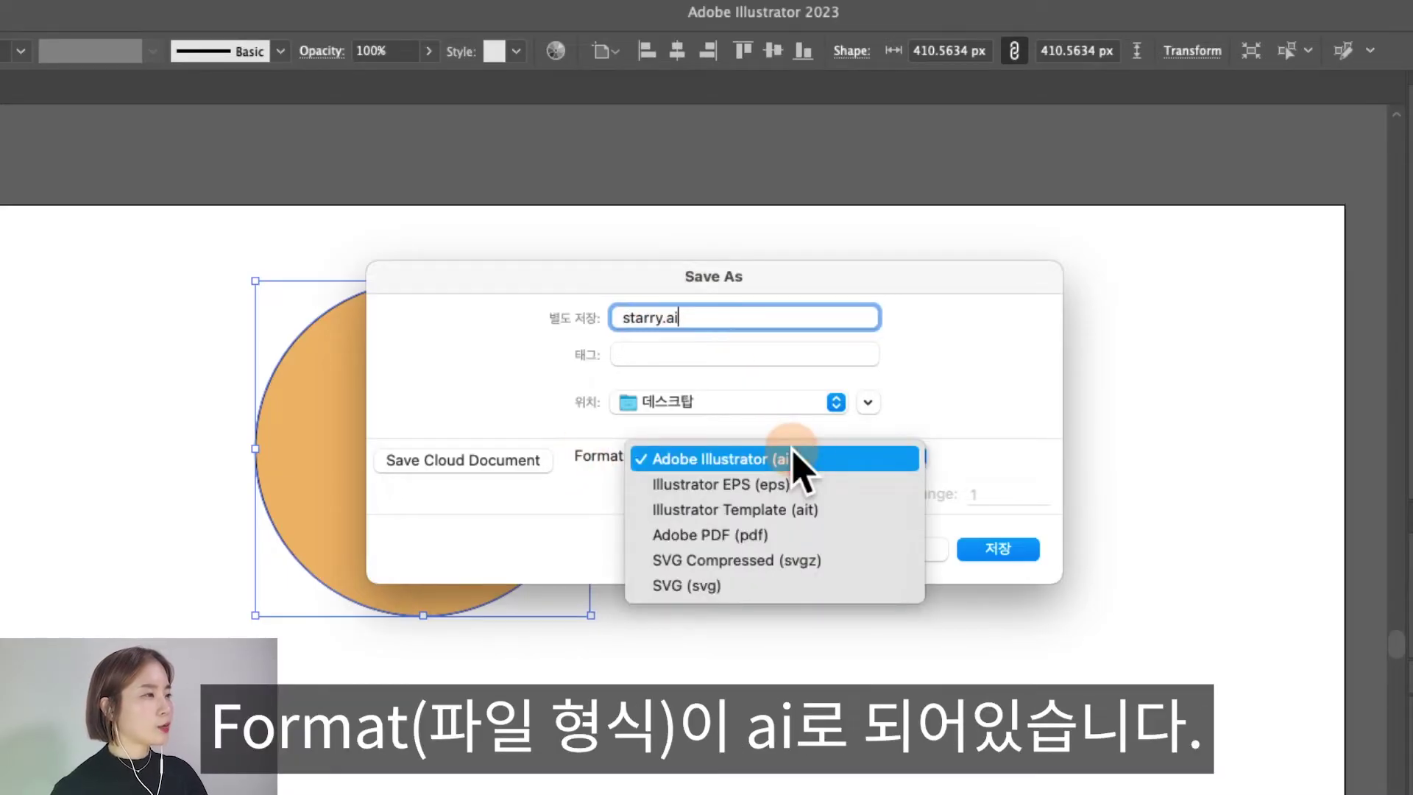
{"action": "left_click", "coordinate": [847, 460]}
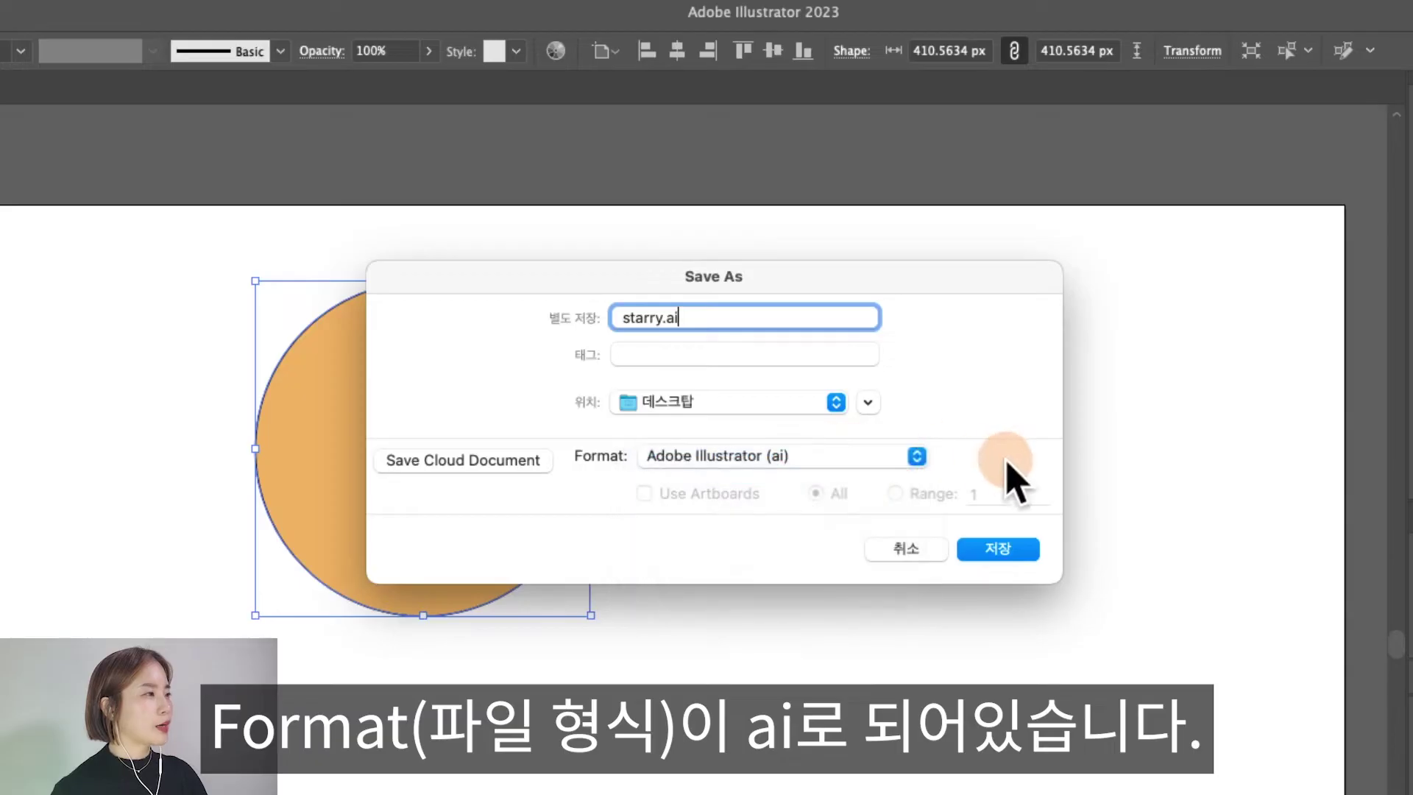
{"action": "left_click", "coordinate": [988, 558]}
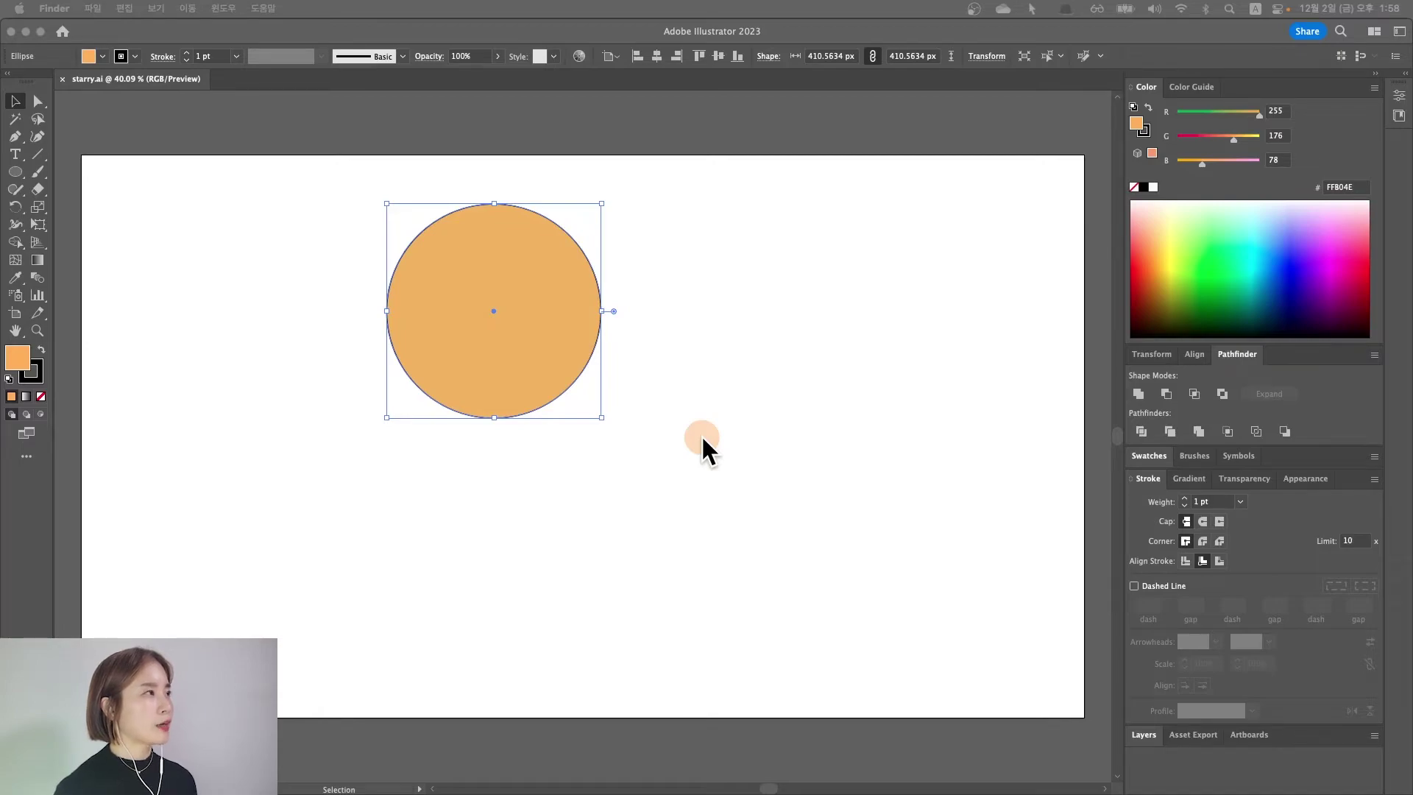
- Delete the orange circle and create a new A4 (210 × 297 mm) Print document
{"action": "key", "text": "Delete"}
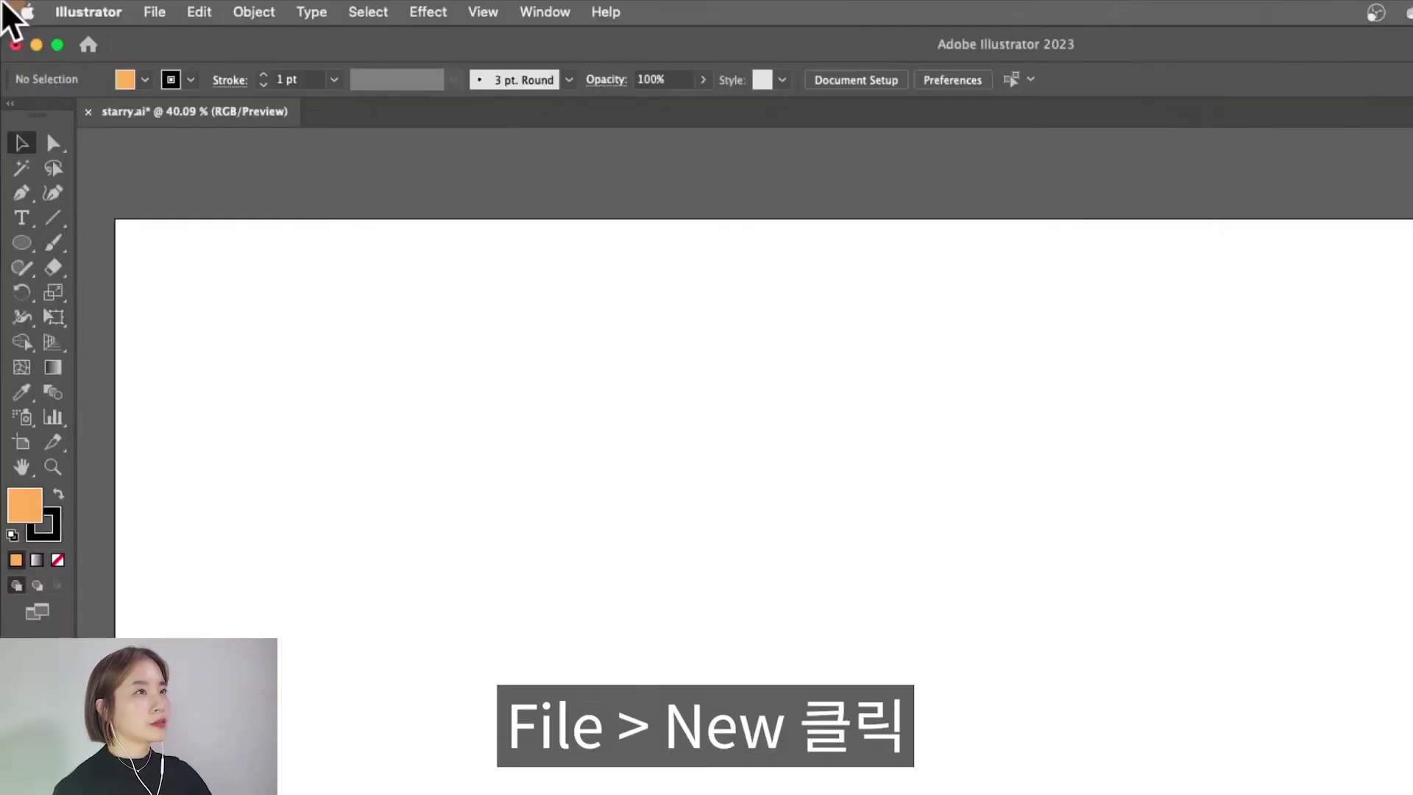
{"action": "left_click", "coordinate": [109, 8]}
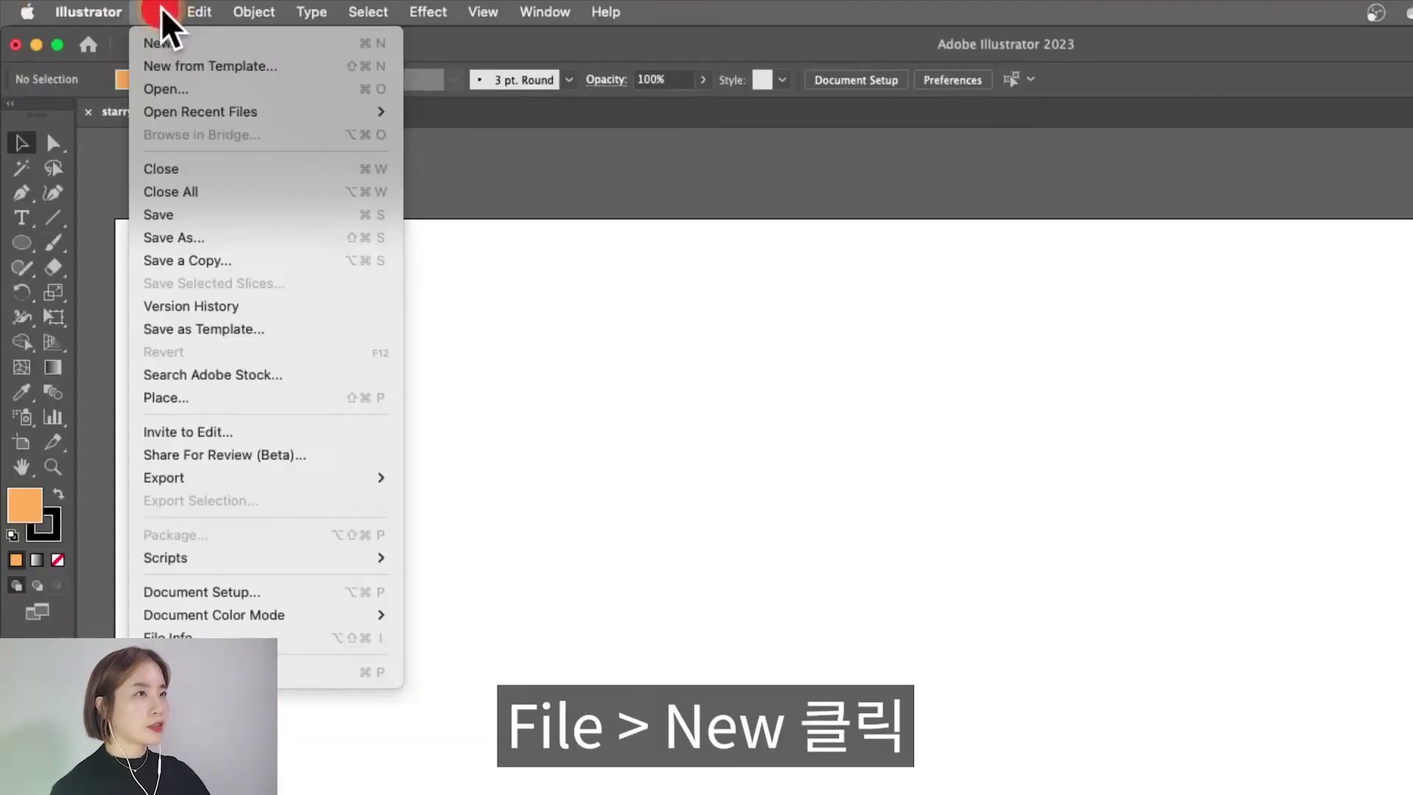
{"action": "left_click", "coordinate": [176, 43]}
{"action": "left_click", "coordinate": [658, 312]}
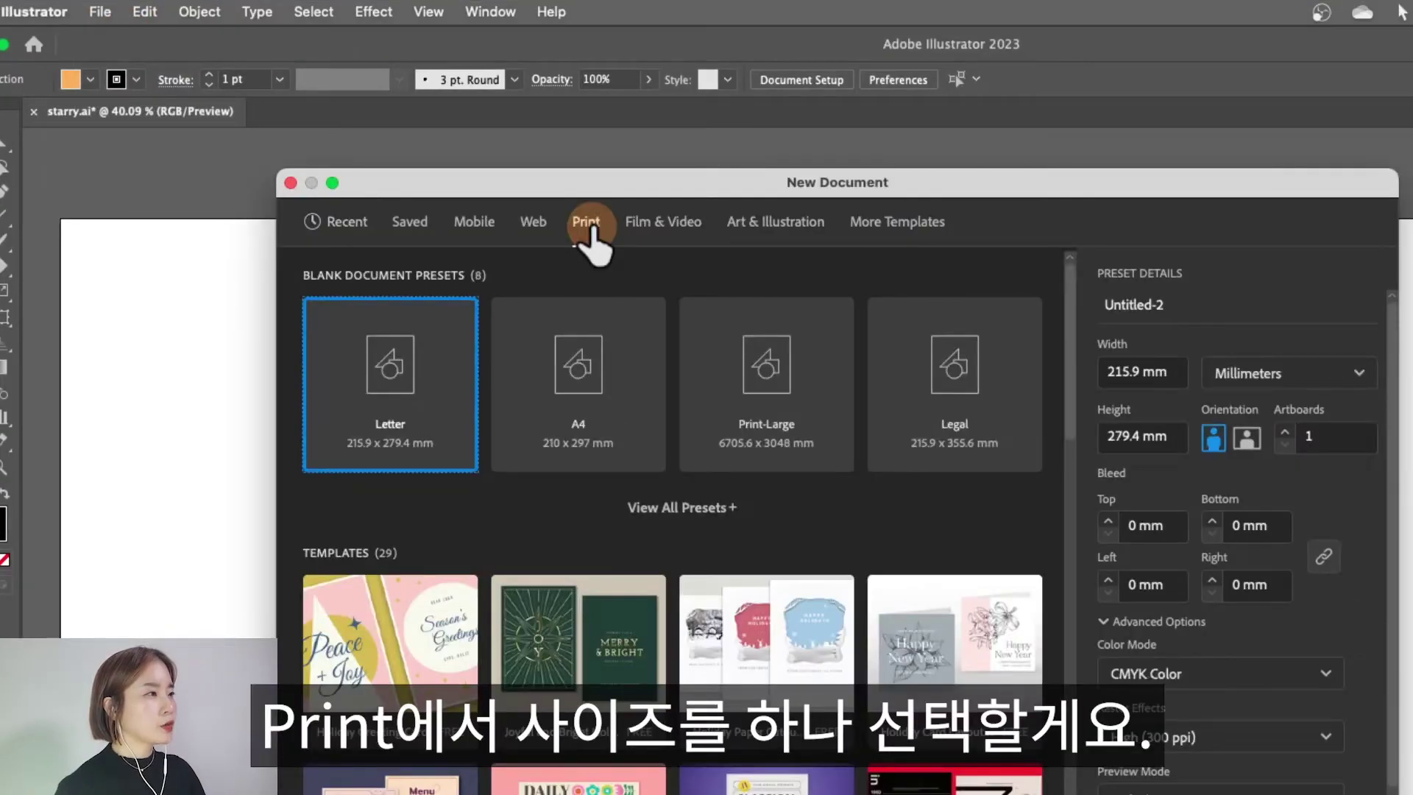
{"action": "left_click", "coordinate": [600, 396]}
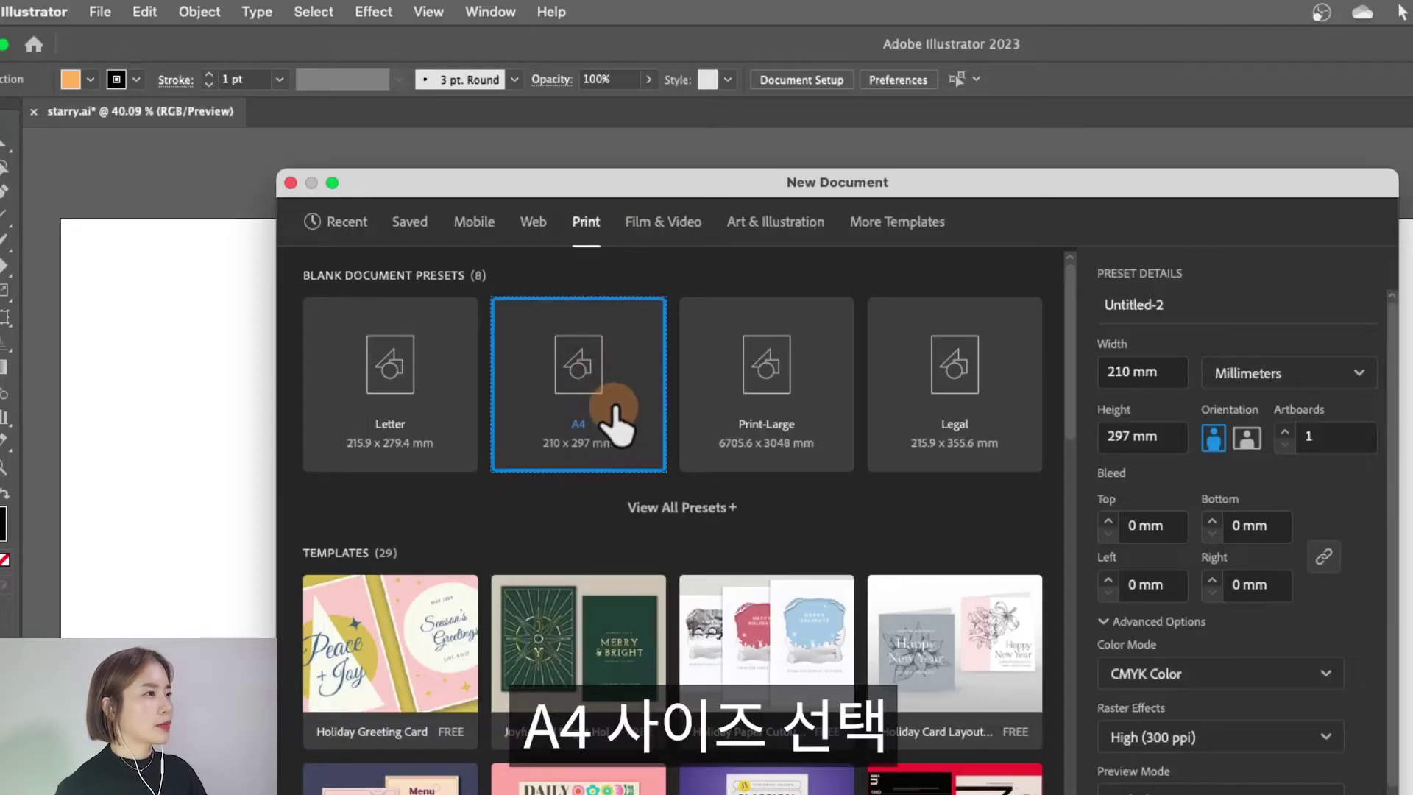
{"action": "double_click", "coordinate": [612, 408]}
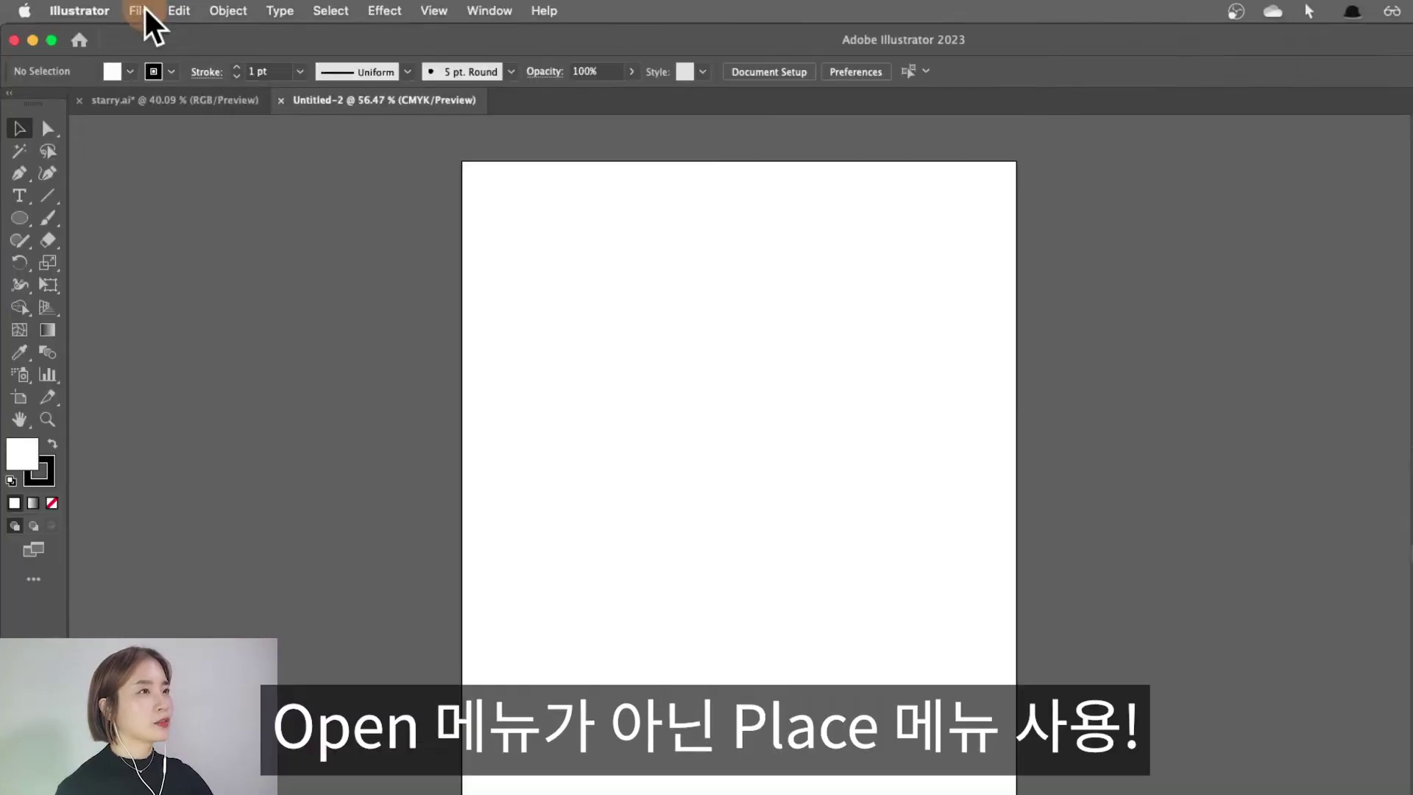
- Place Polygon_Dog.jpg onto the Untitled-2 A4 artboard
{"action": "left_click", "coordinate": [112, 8]}
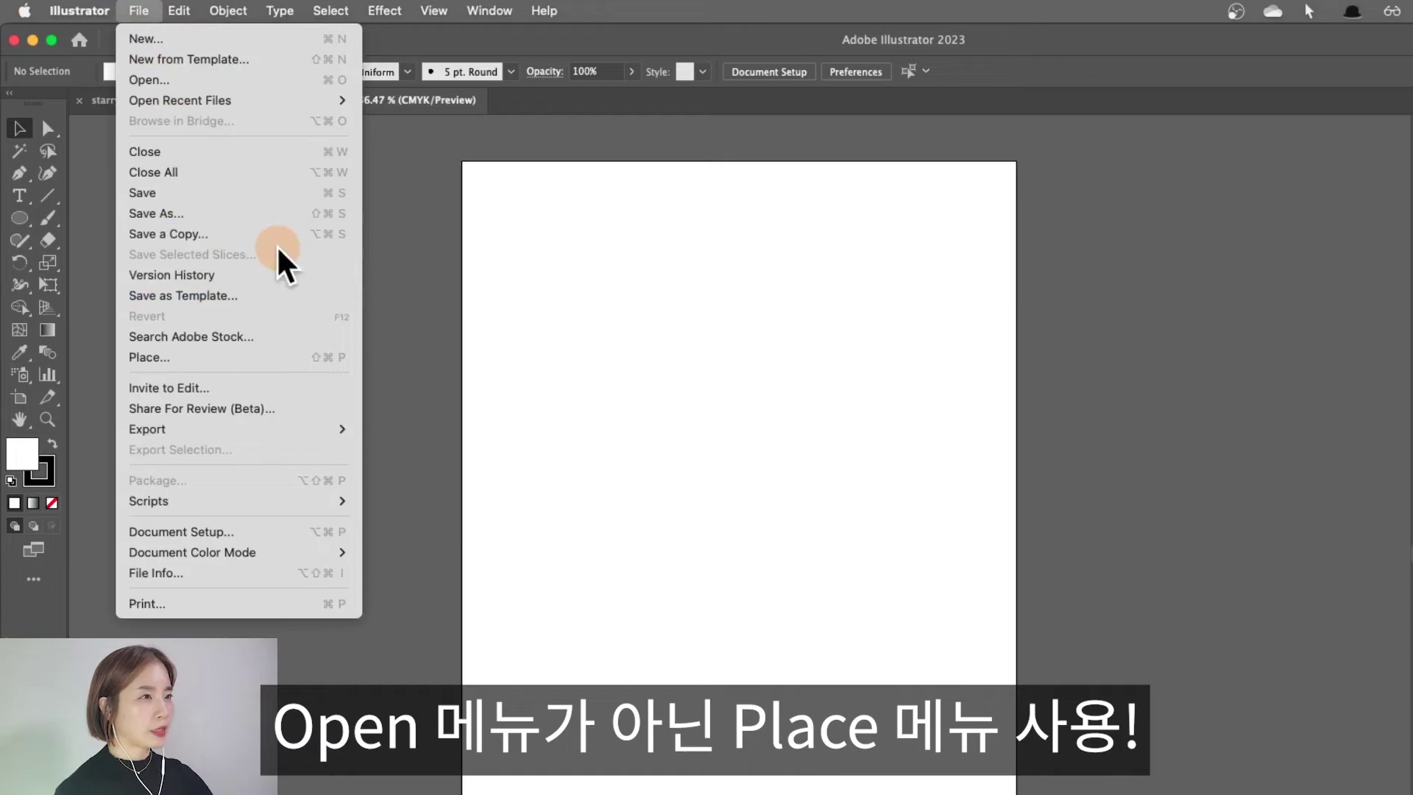
{"action": "left_click", "coordinate": [228, 359]}
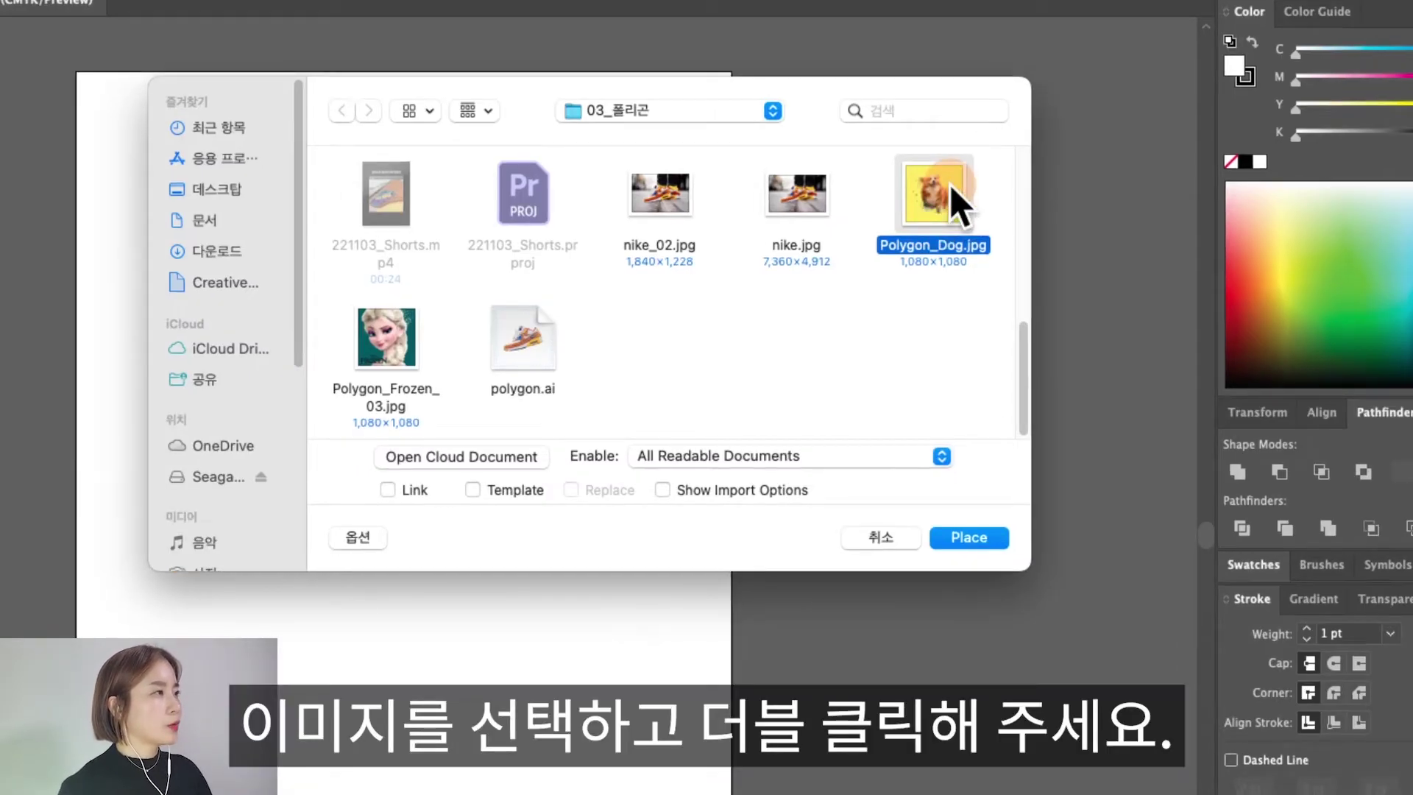
{"action": "double_click", "coordinate": [935, 206]}
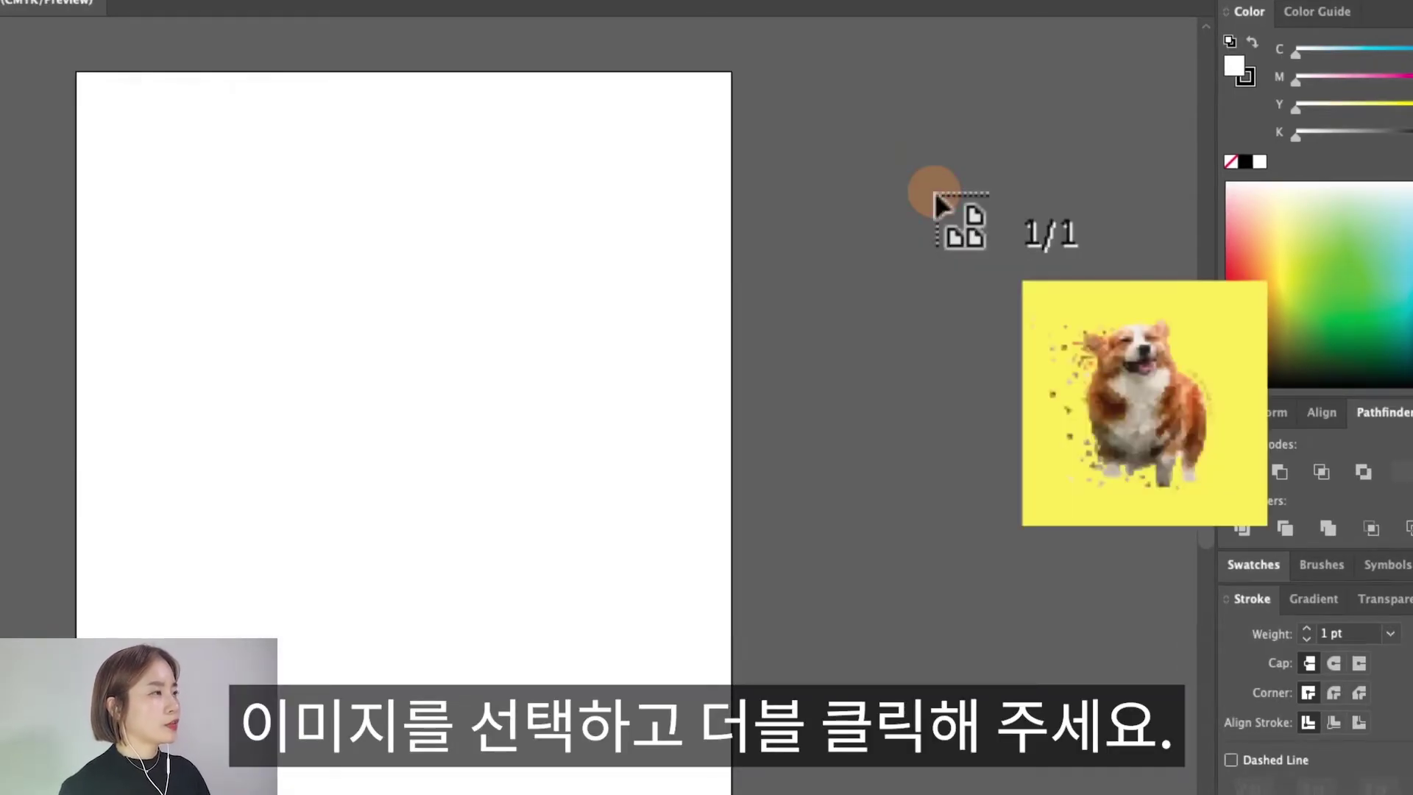
{"action": "left_click", "coordinate": [414, 210]}
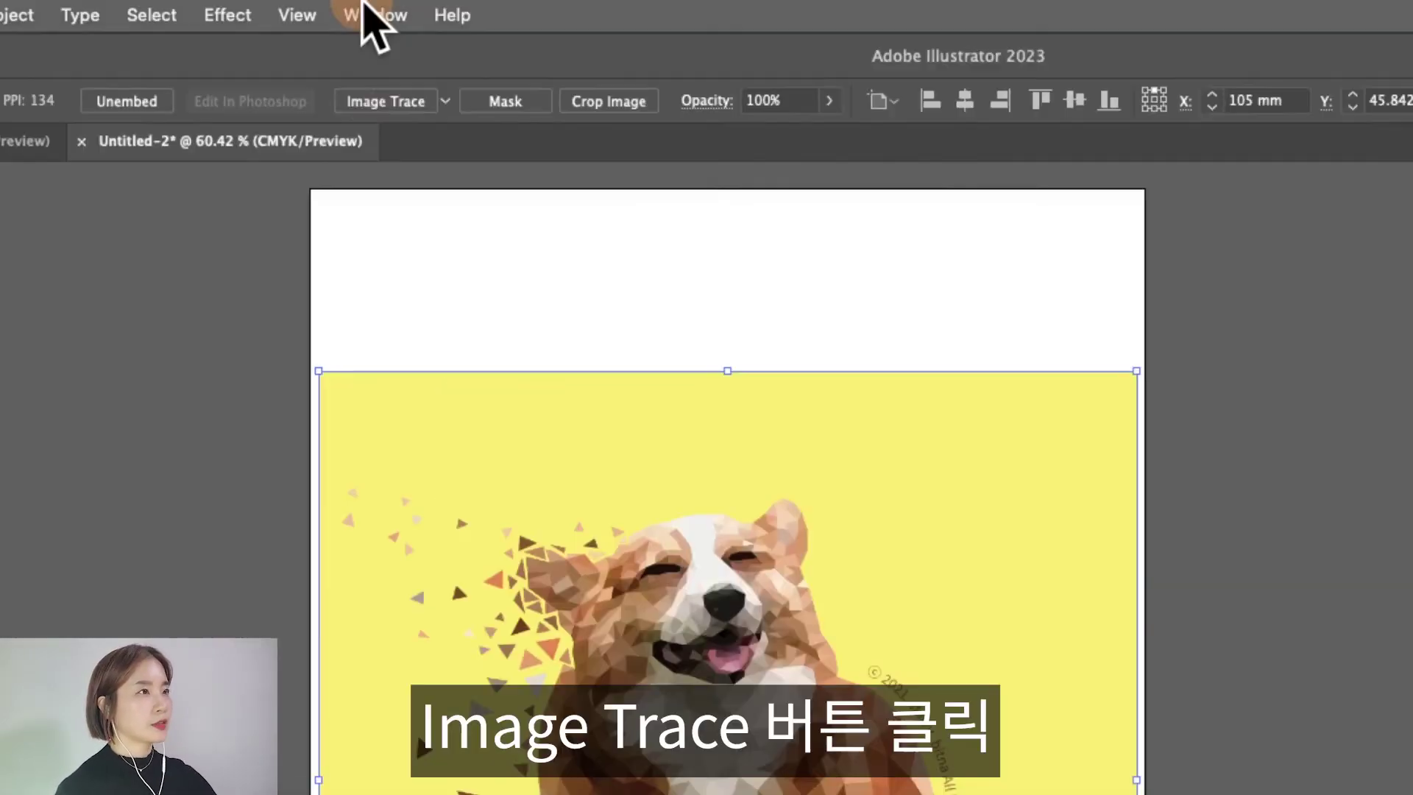
- Image Trace the corgi, trying the Low Fidelity Photo then High Fidelity Photo presets
{"action": "left_click", "coordinate": [398, 58]}
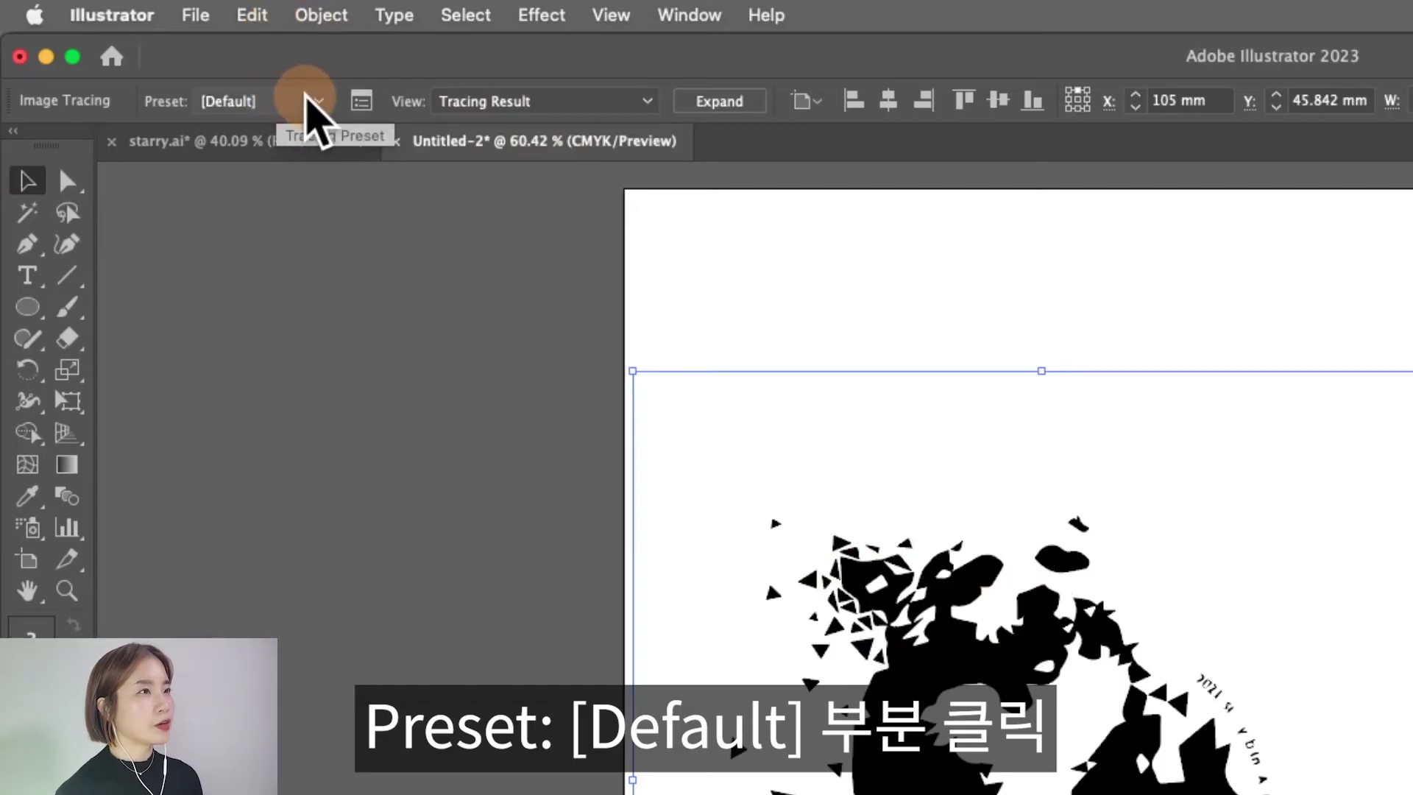
{"action": "left_click", "coordinate": [317, 101]}
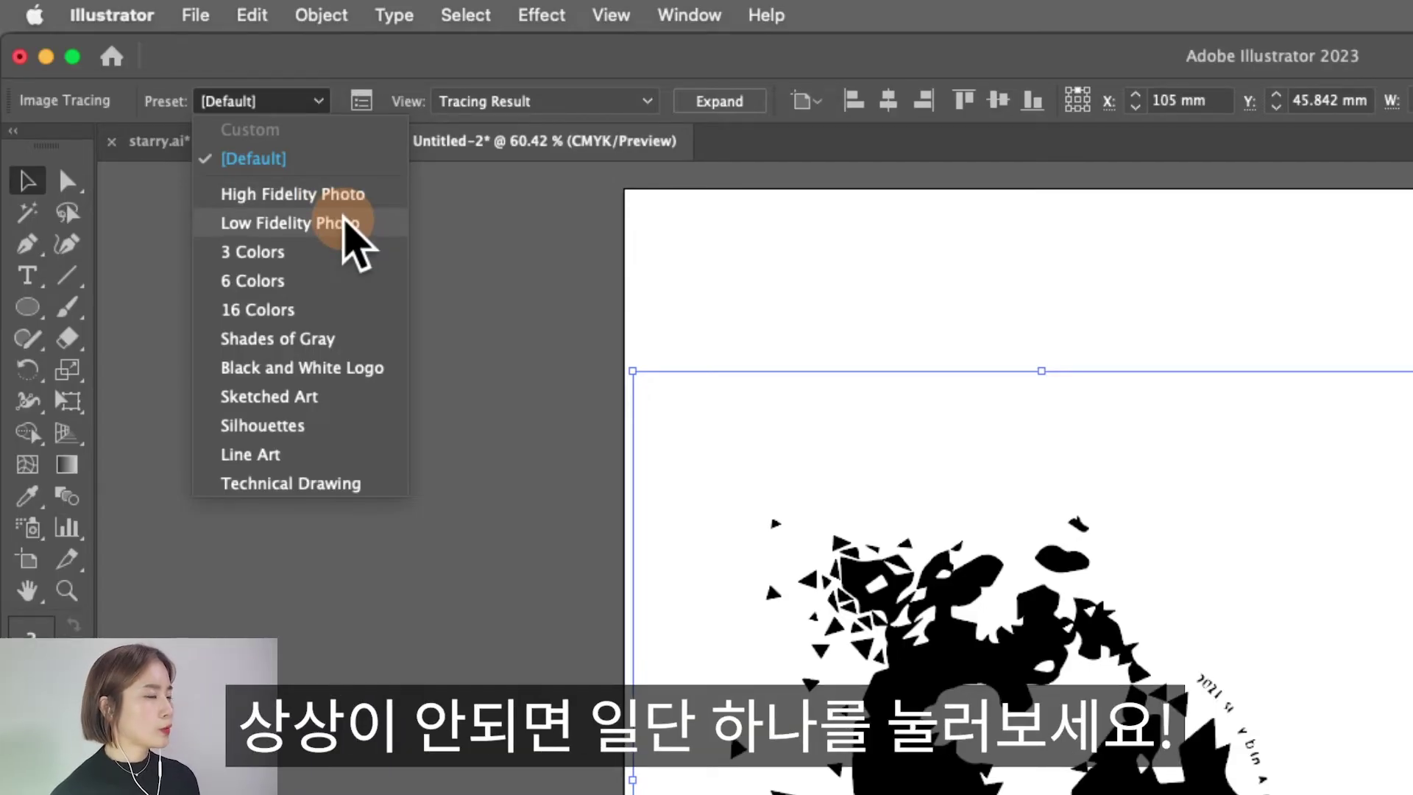
{"action": "left_click", "coordinate": [346, 223]}
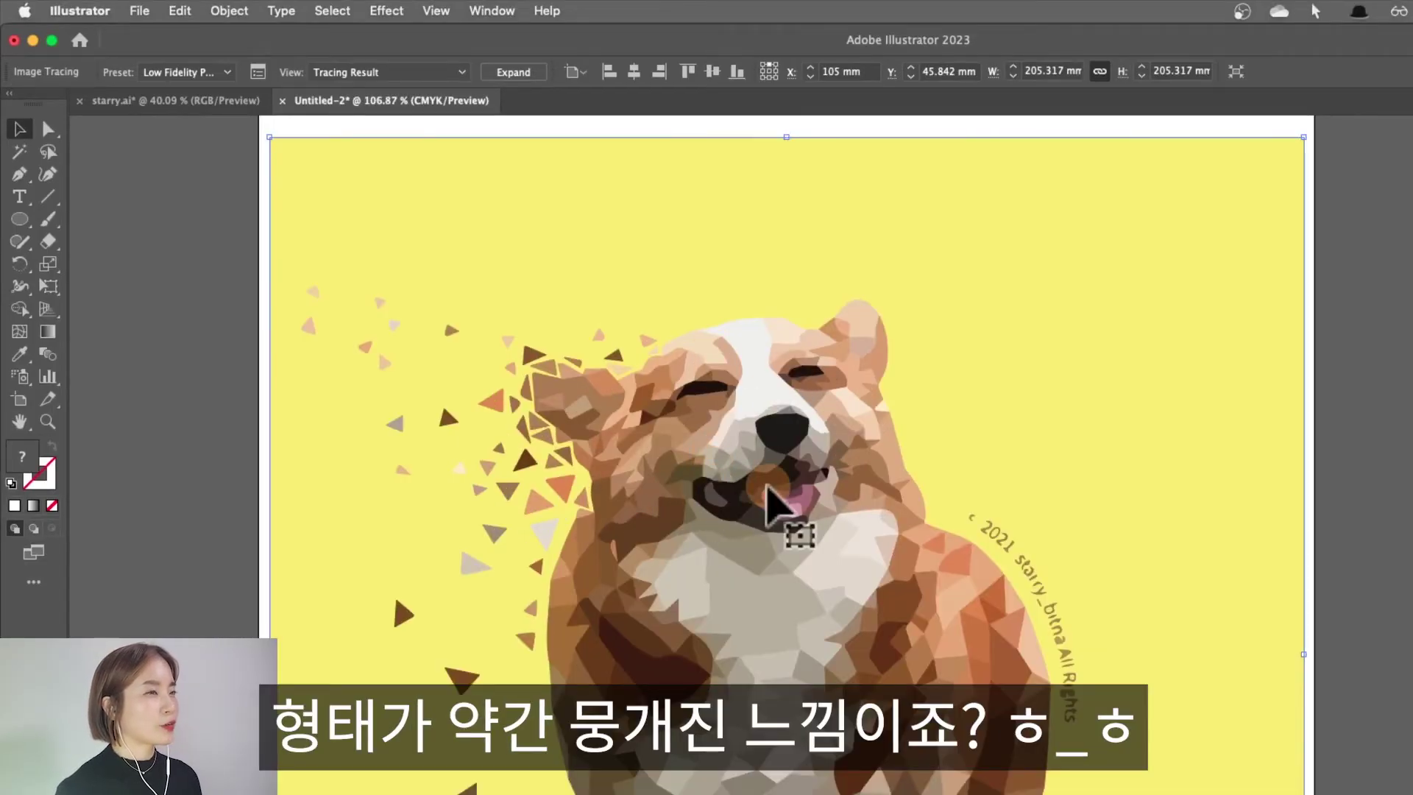
{"action": "left_click", "coordinate": [186, 72]}
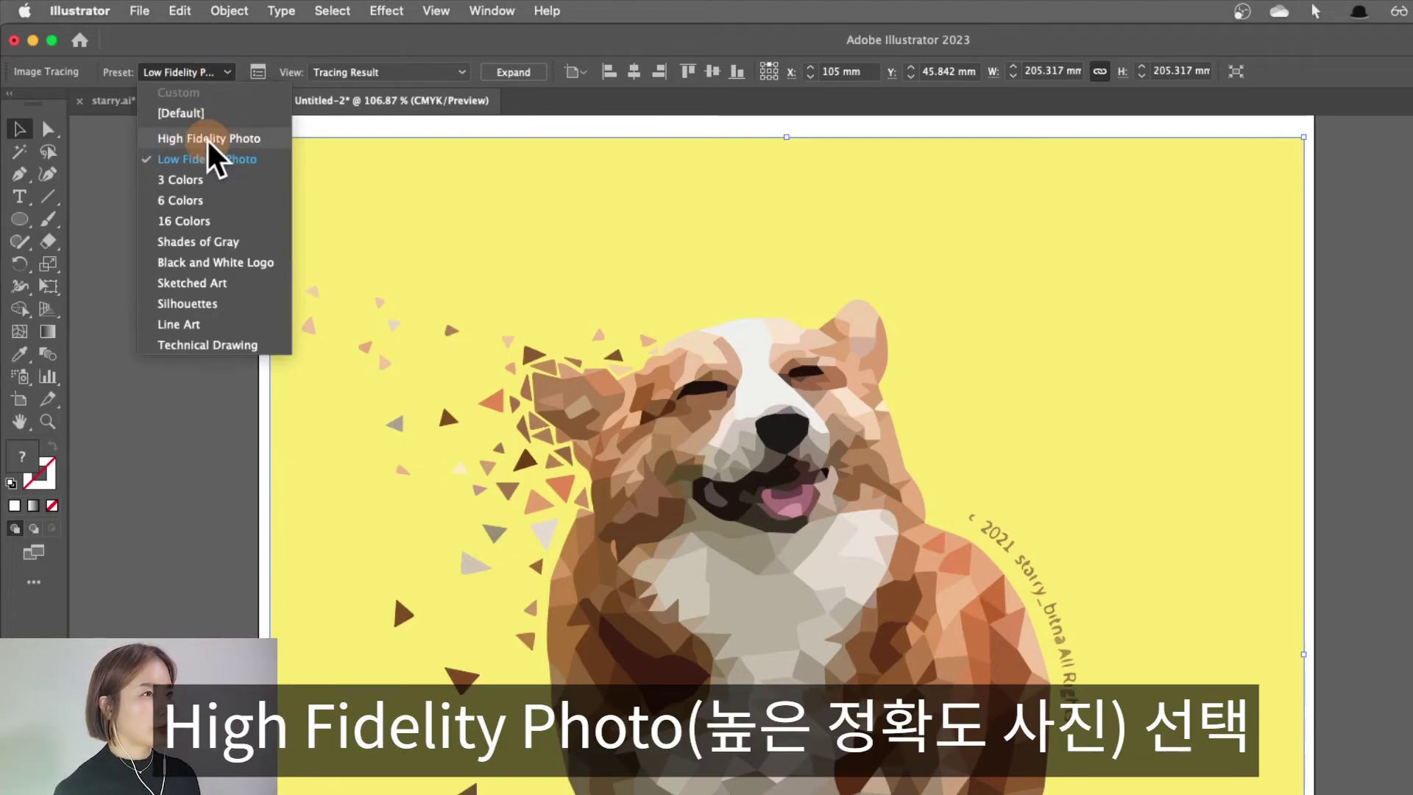
{"action": "left_click", "coordinate": [209, 140]}
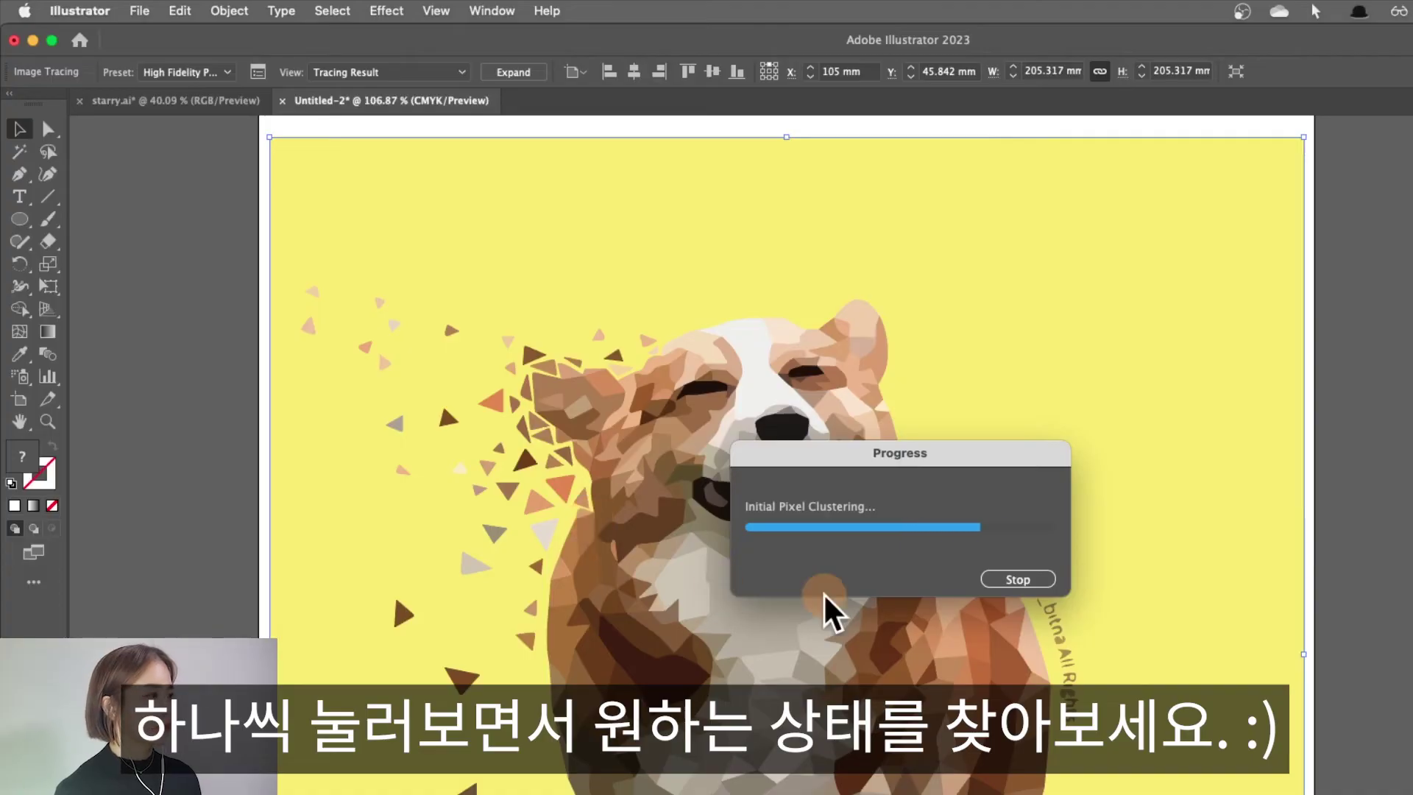
- Keep the High Fidelity Photo trace and expand it into vector paths
{"action": "left_click", "coordinate": [473, 240]}
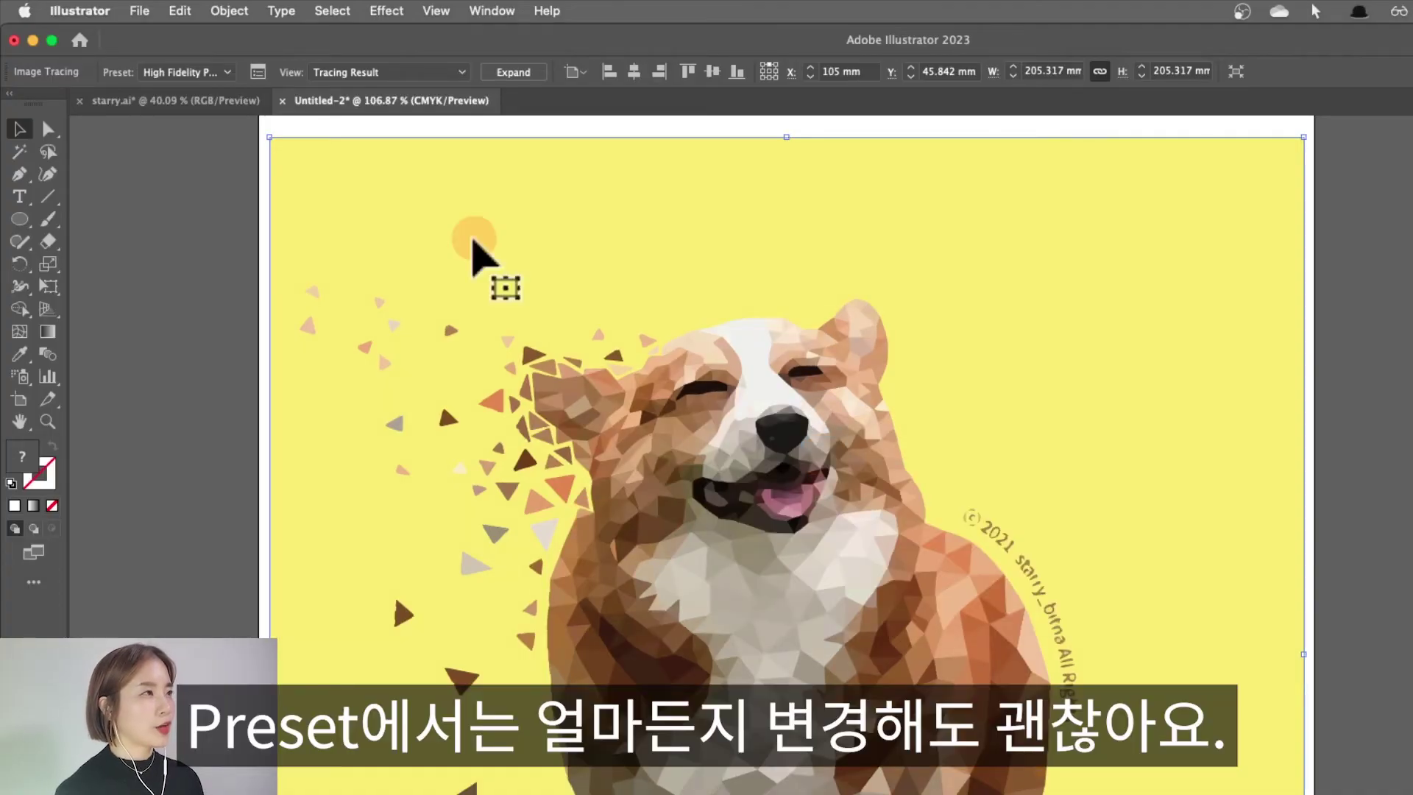
{"action": "left_click", "coordinate": [213, 73]}
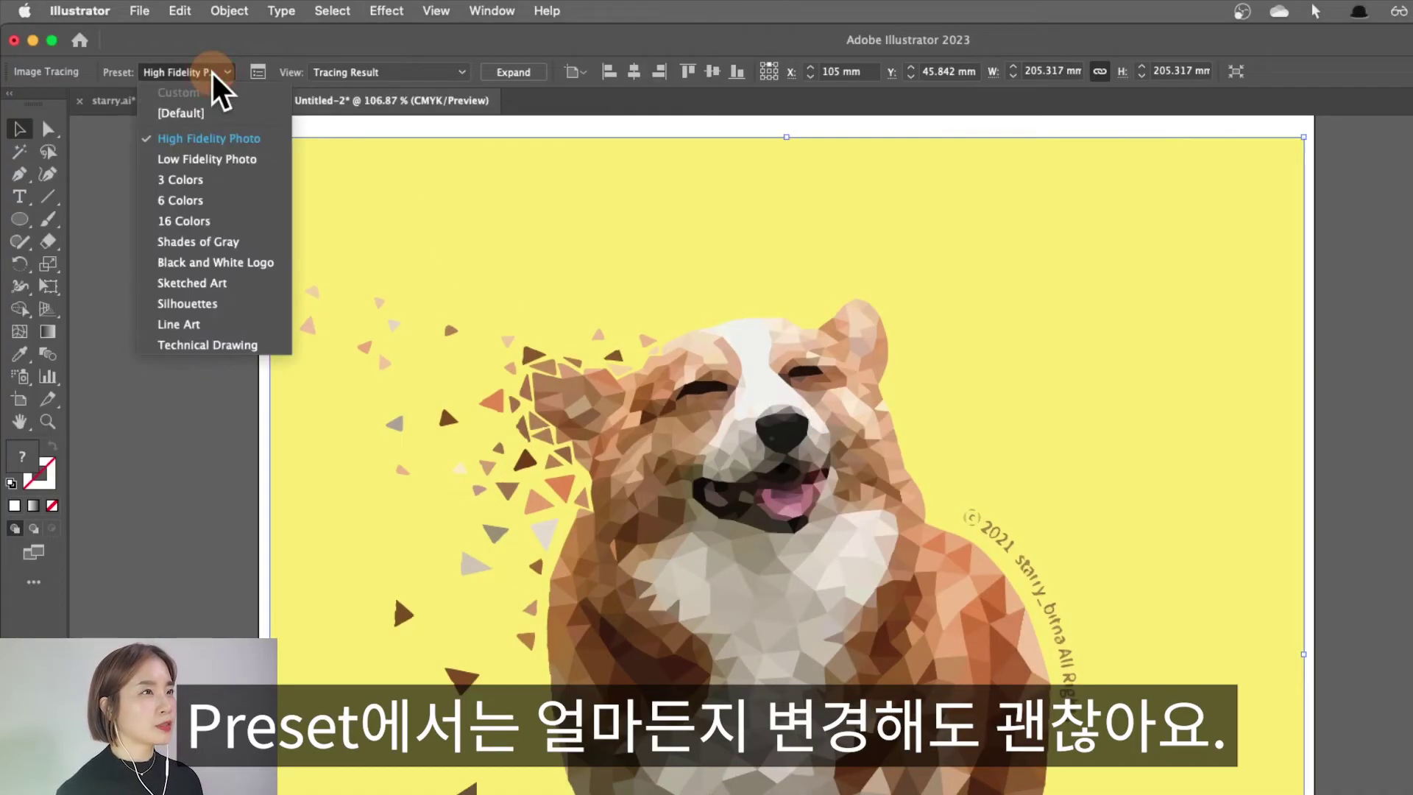
{"action": "left_click", "coordinate": [213, 72]}
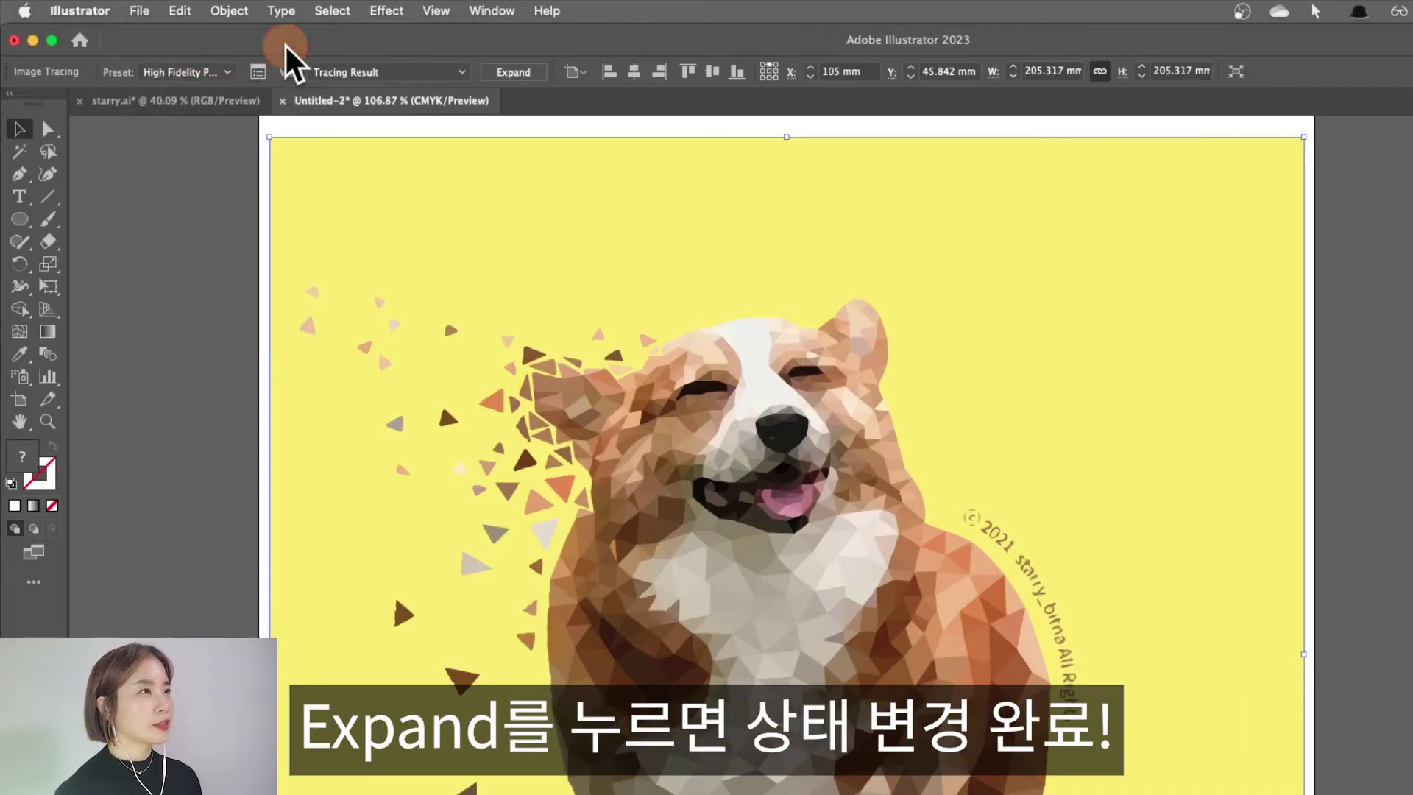
{"action": "left_click", "coordinate": [524, 74]}
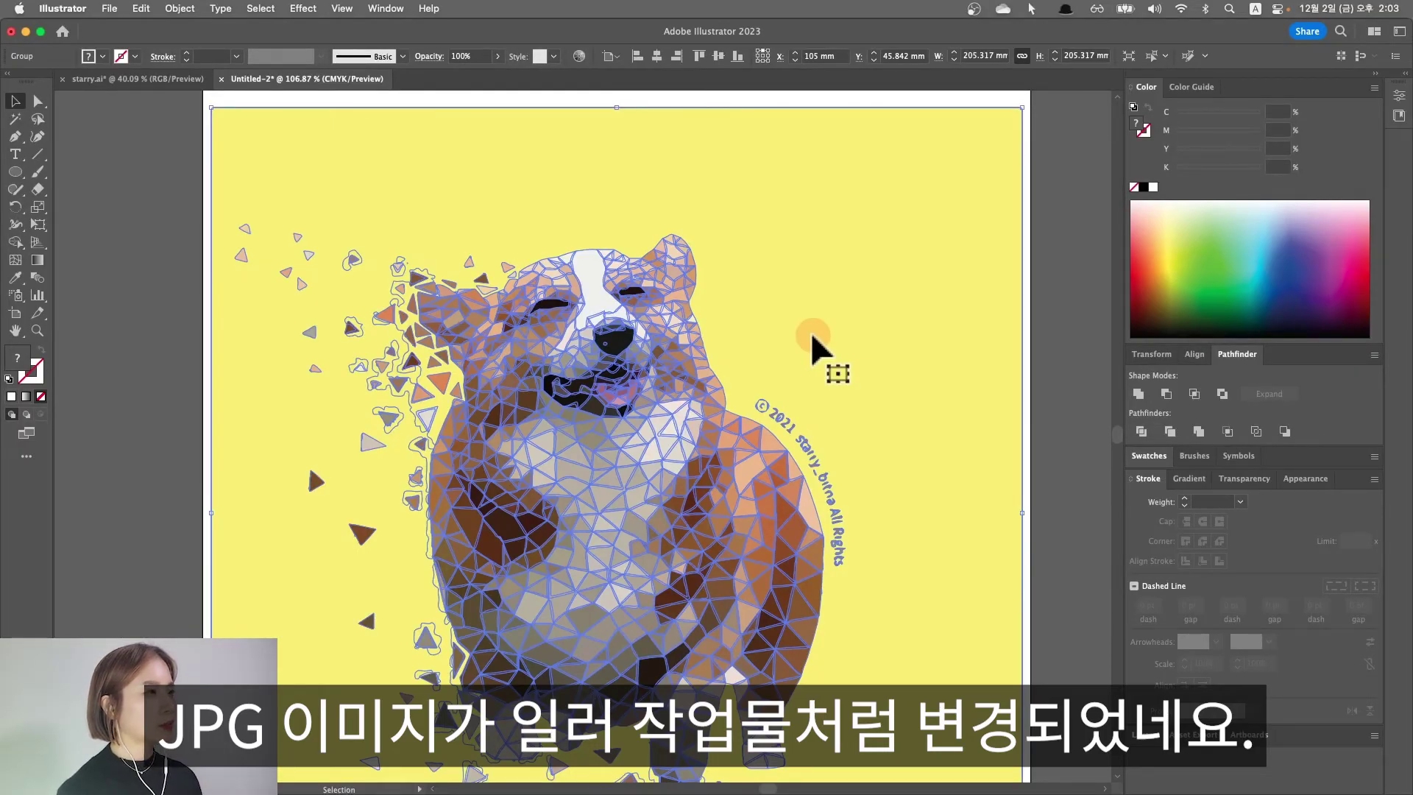
{"action": "left_click", "coordinate": [1059, 457]}
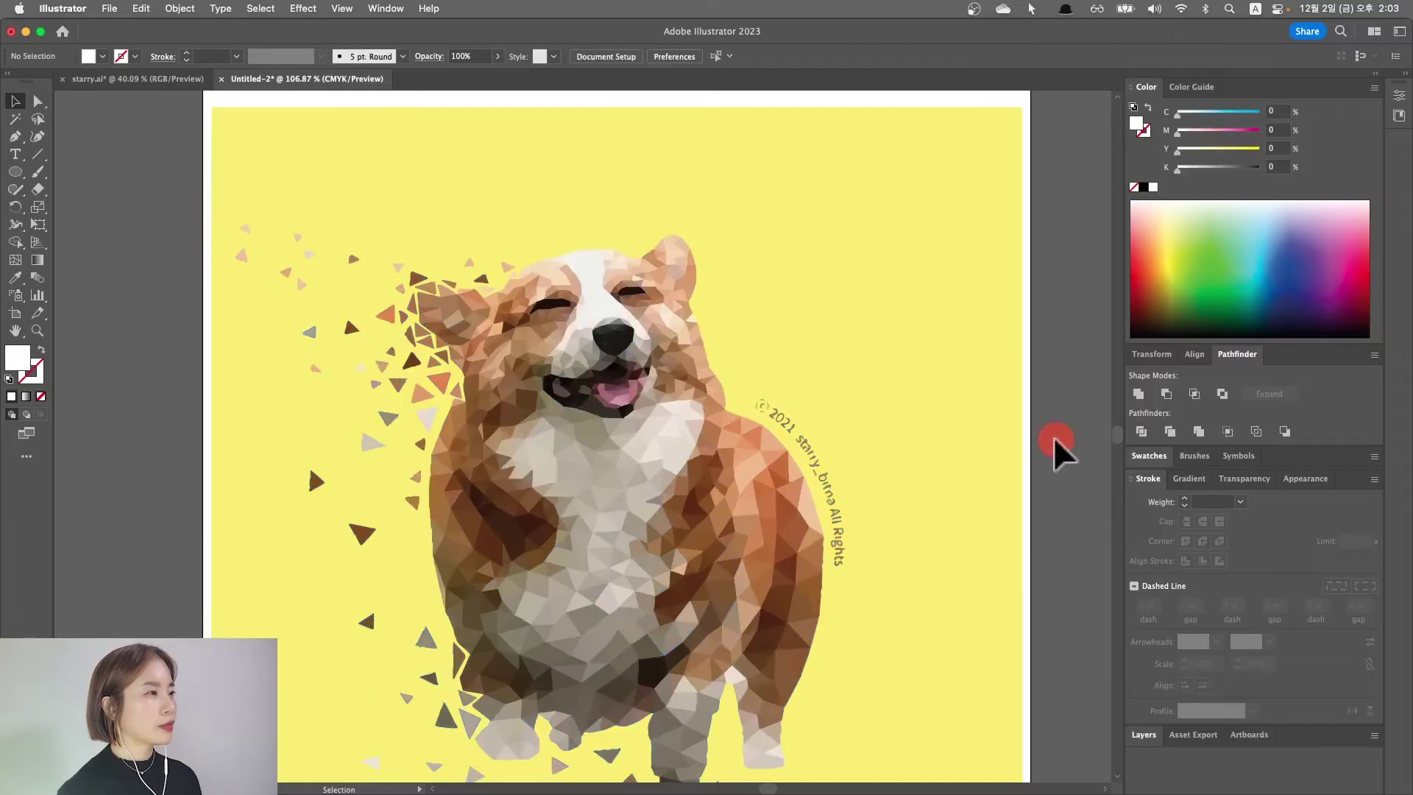
{"action": "mouse_move", "coordinate": [779, 465]}
{"action": "left_mouse_down"}
{"action": "mouse_move", "coordinate": [946, 390]}
{"action": "mouse_move", "coordinate": [791, 482]}
{"action": "mouse_move", "coordinate": [526, 453]}
{"action": "mouse_move", "coordinate": [714, 495]}
{"action": "mouse_move", "coordinate": [835, 663]}
{"action": "mouse_move", "coordinate": [563, 342]}
{"action": "left_mouse_up"}
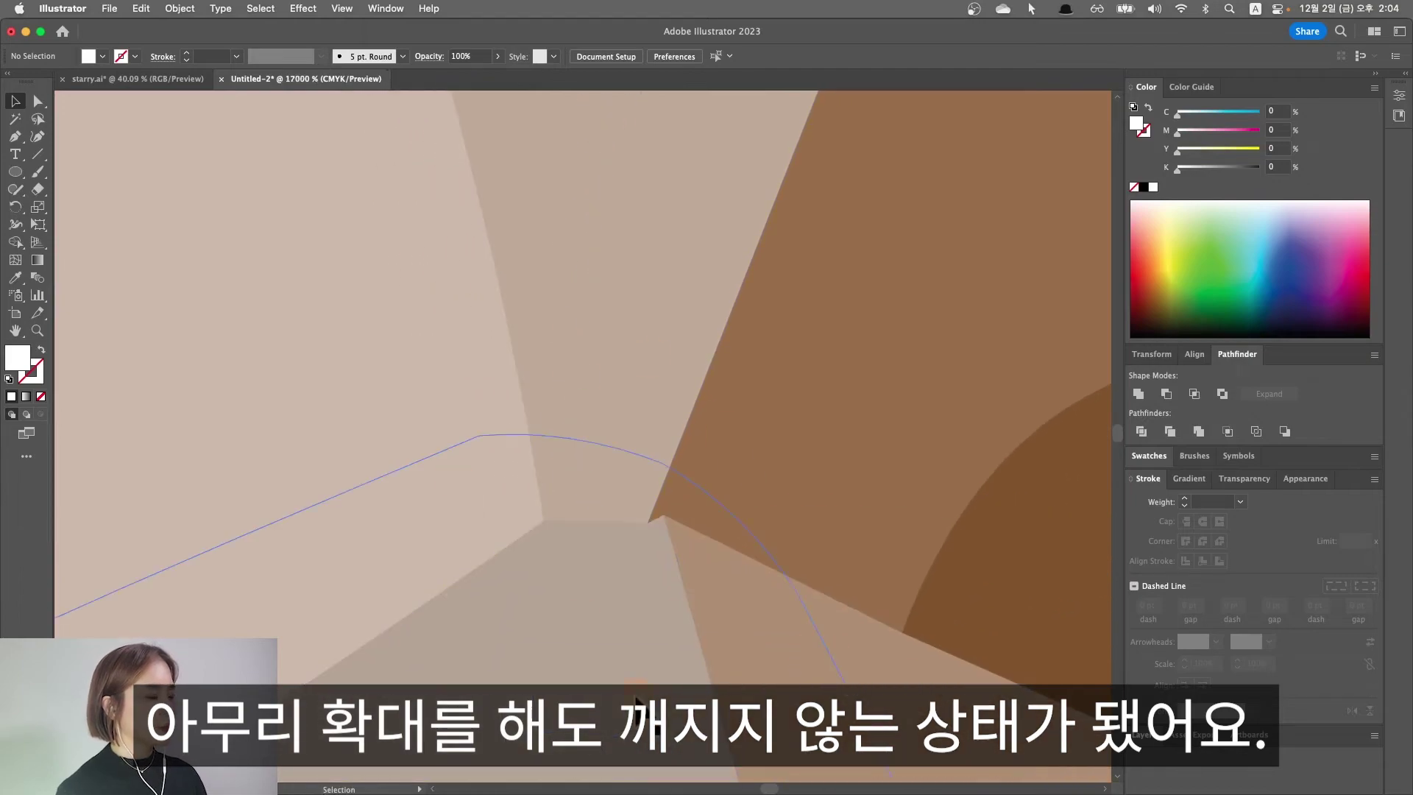
{"action": "key", "text": "ctrl+0"}
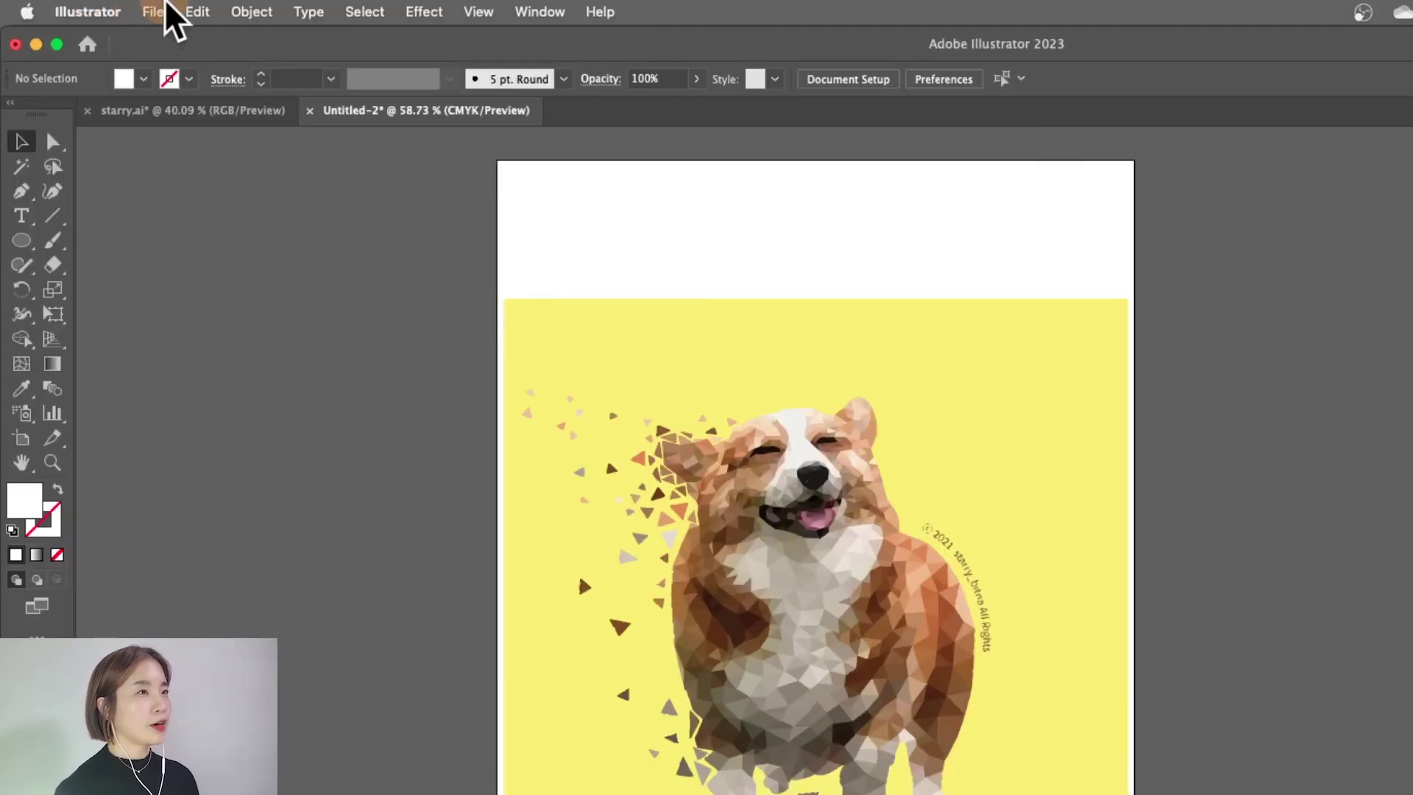
- Save the traced corgi document as dog.ai in Adobe Illustrator (ai) format
{"action": "left_click", "coordinate": [109, 10]}
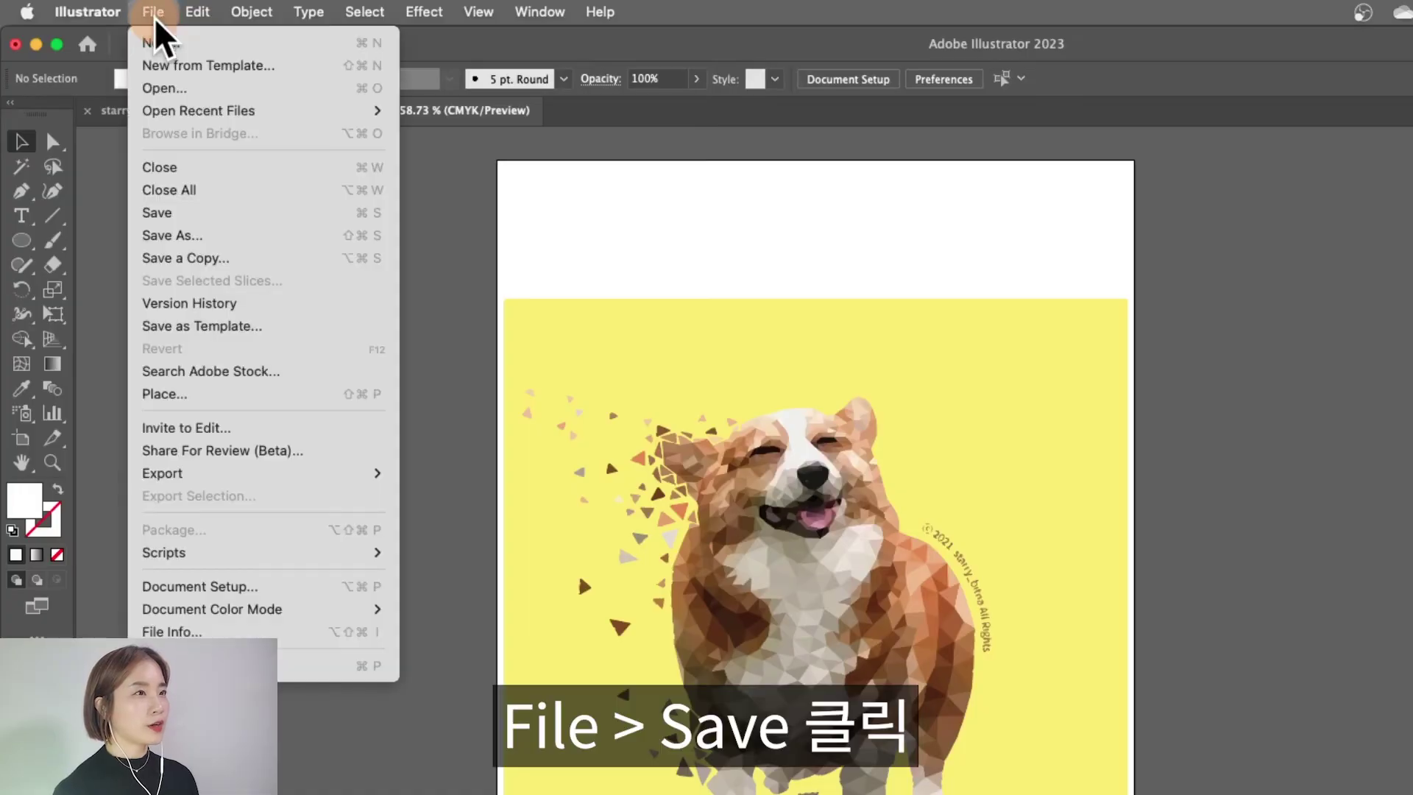
{"action": "left_click", "coordinate": [176, 213]}
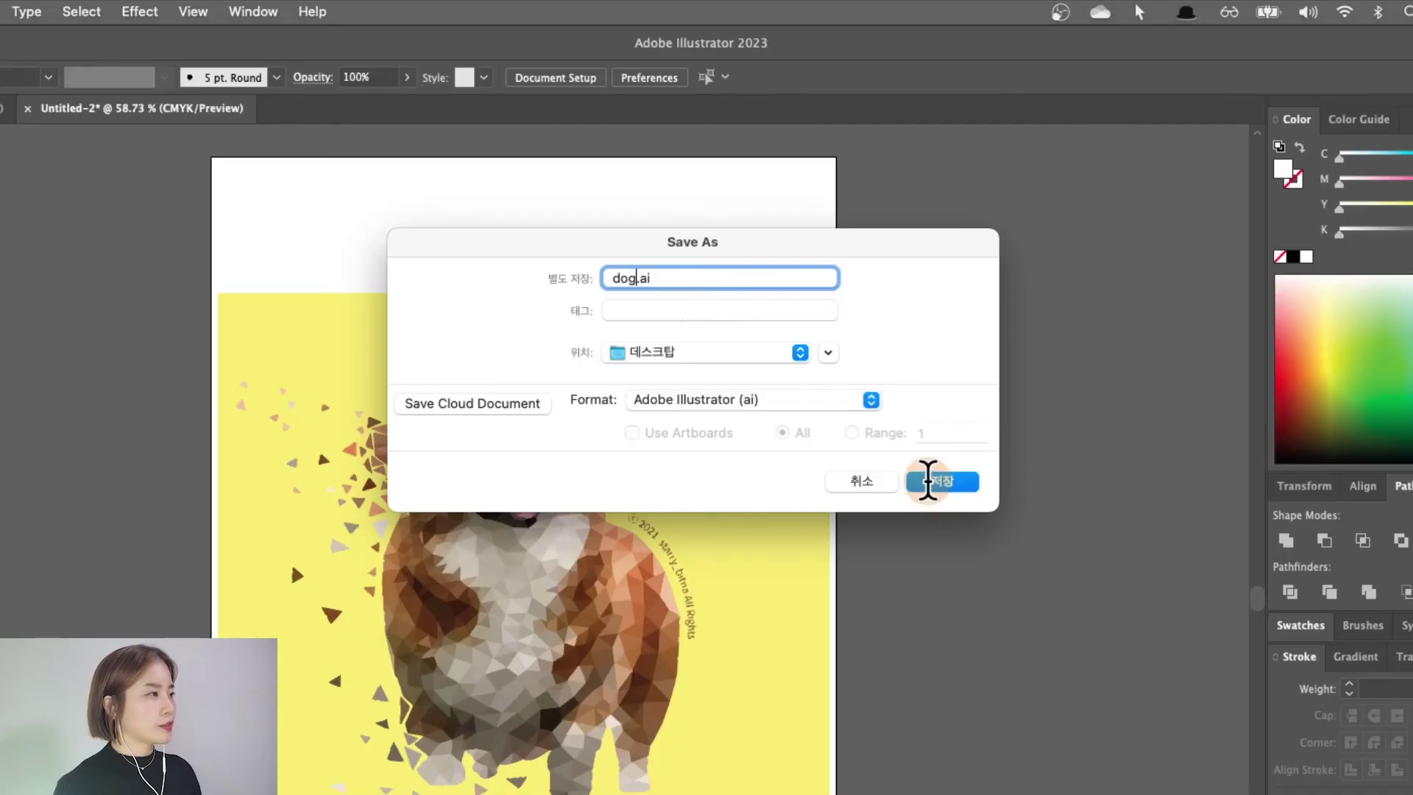
{"action": "left_click", "coordinate": [928, 480]}
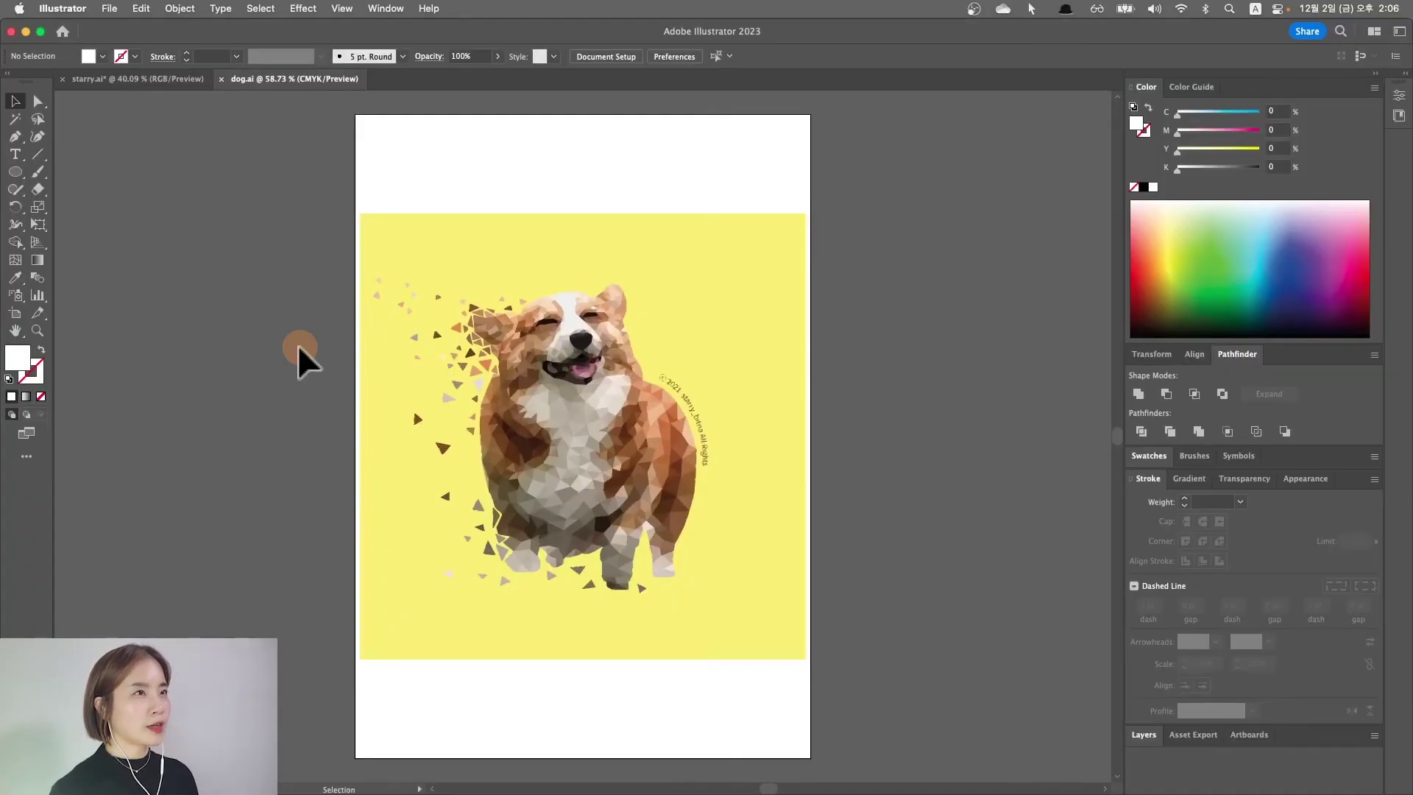
- Save the artwork as dog.pdf in Adobe PDF format with default PDF settings
{"action": "left_click", "coordinate": [109, 8]}
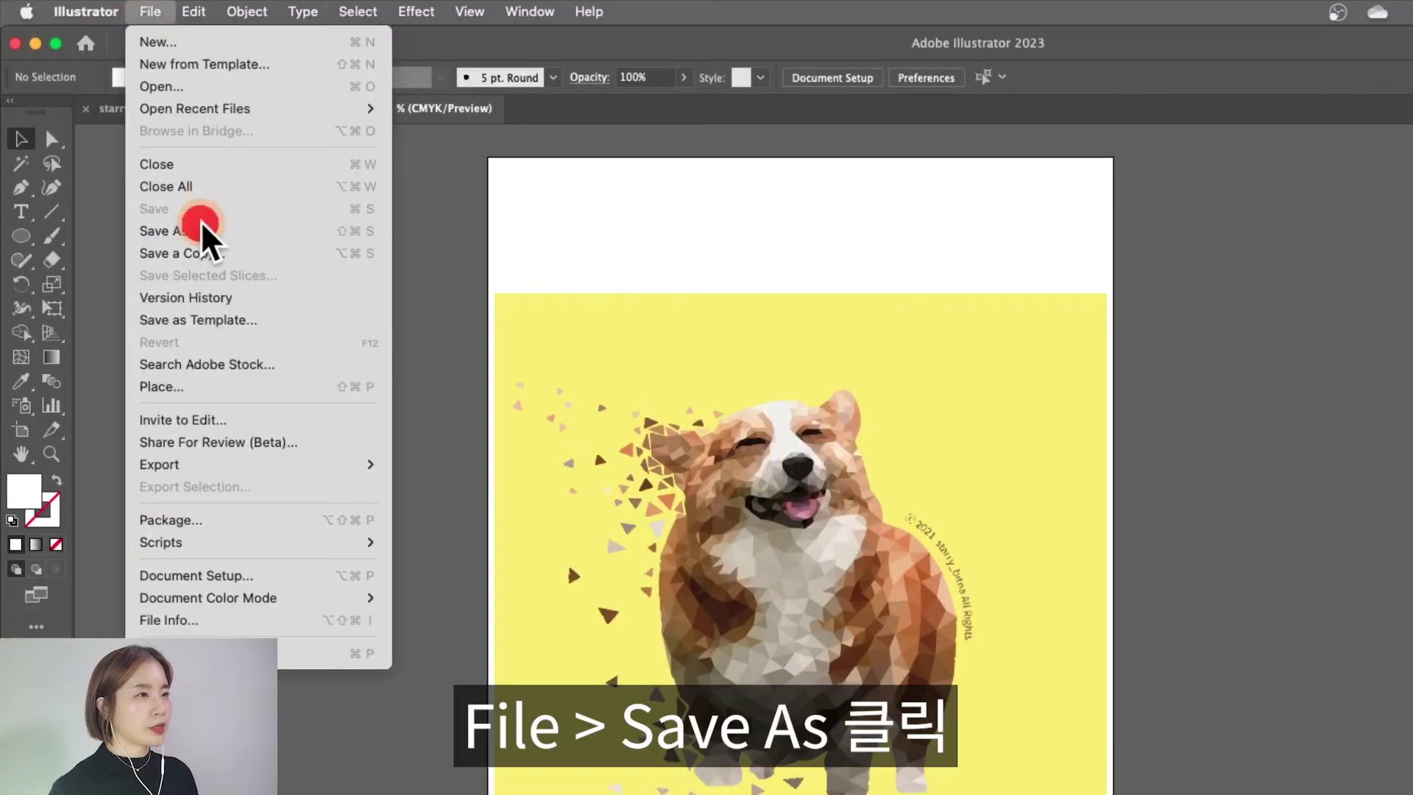
{"action": "left_click", "coordinate": [147, 165]}
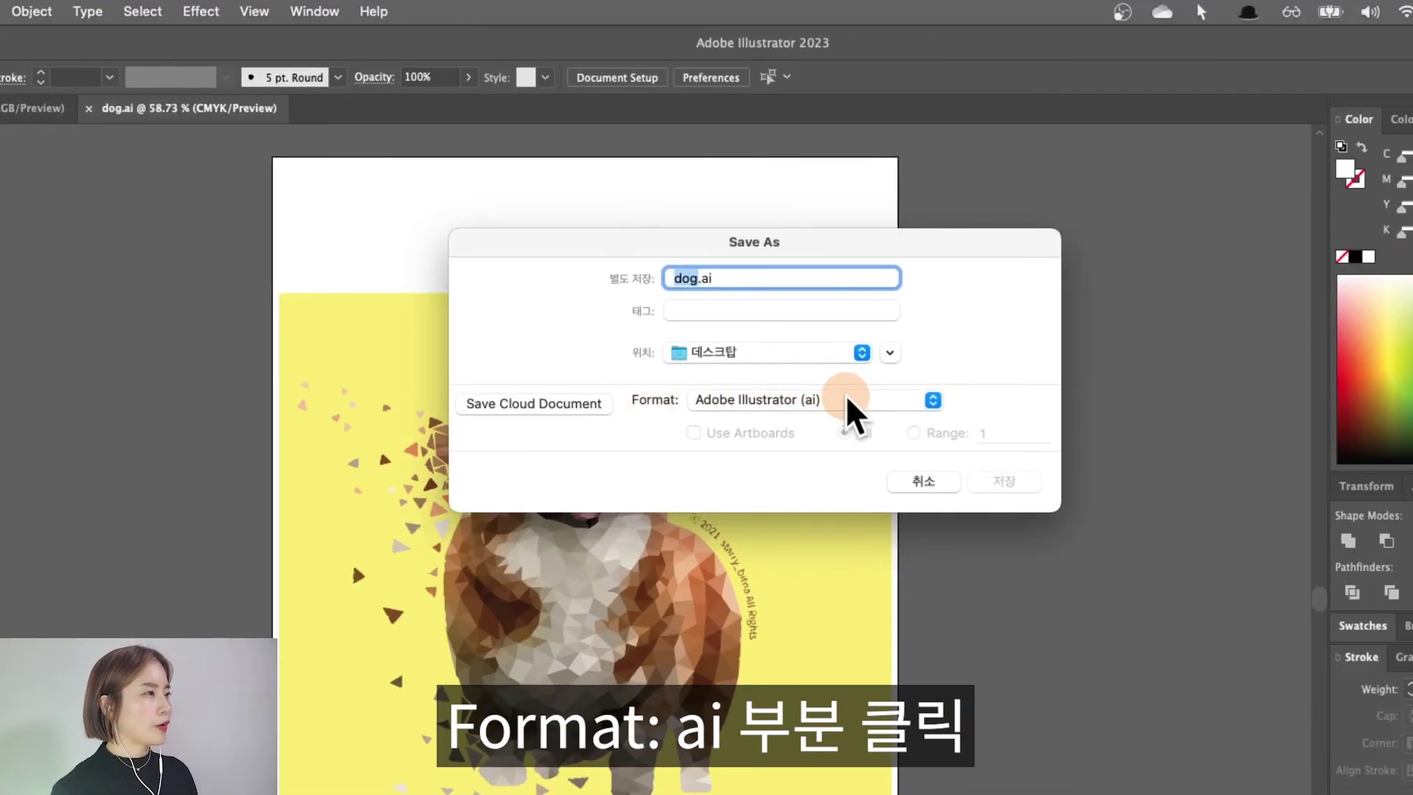
{"action": "left_click", "coordinate": [880, 395]}
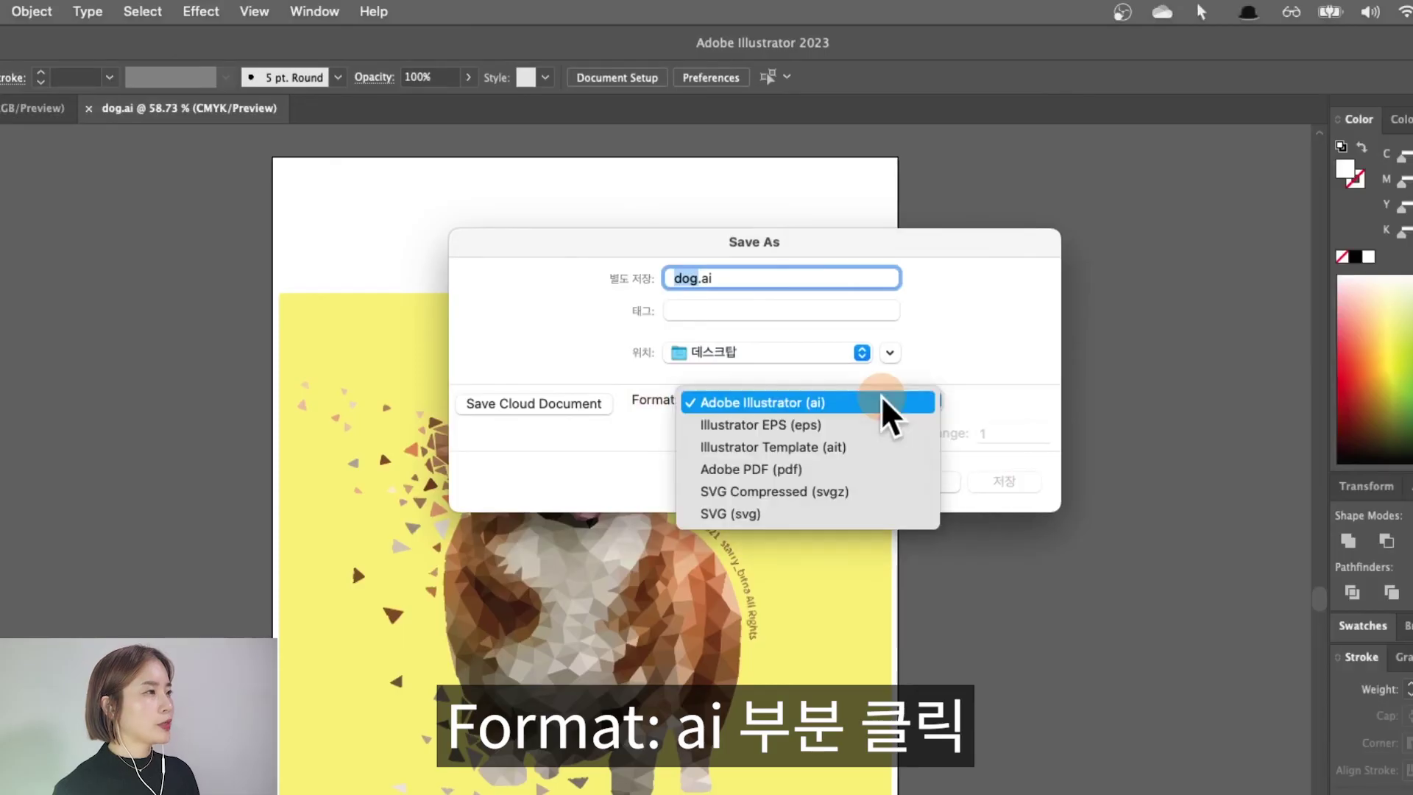
{"action": "left_click", "coordinate": [815, 466]}
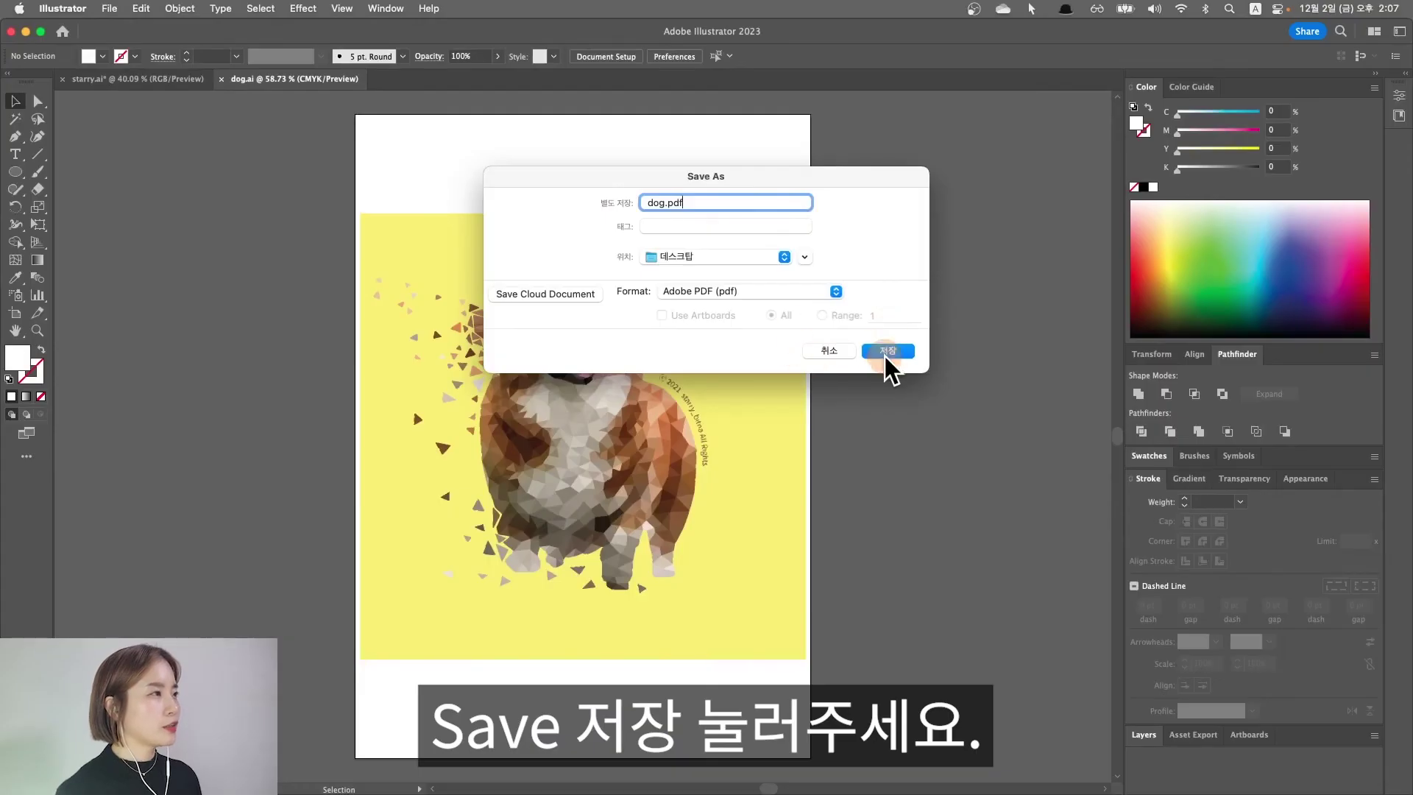
{"action": "left_click", "coordinate": [1004, 480]}
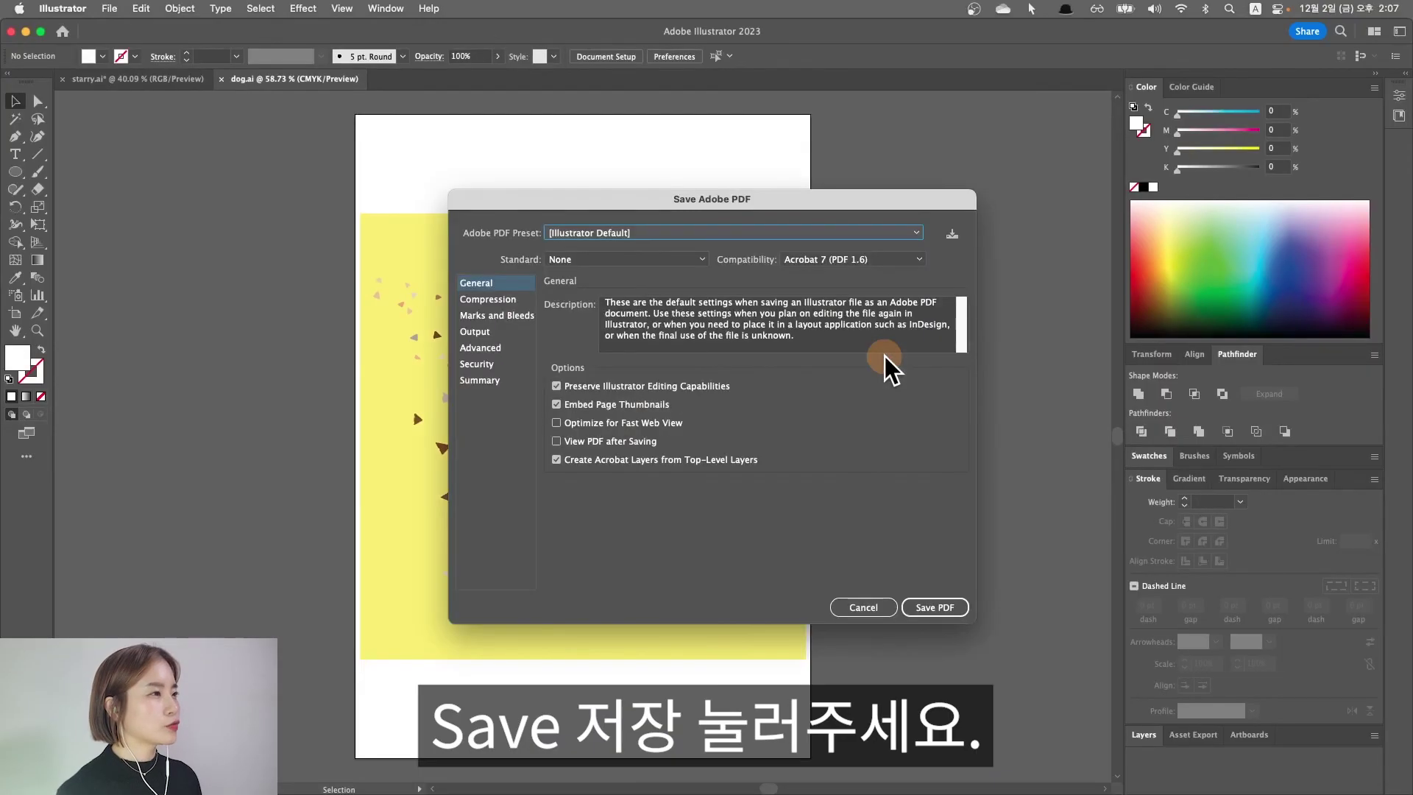
{"action": "left_click", "coordinate": [949, 609]}
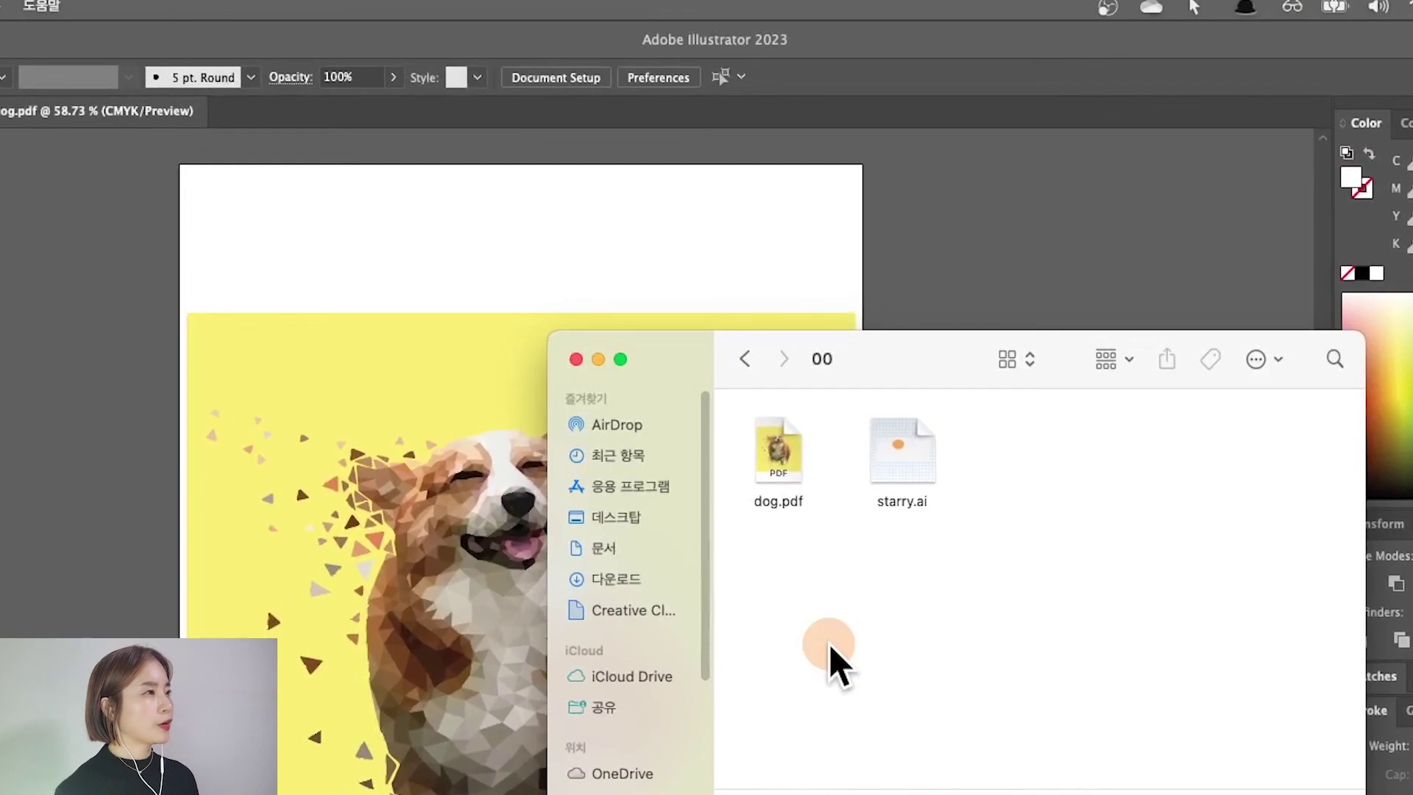
{"action": "left_click", "coordinate": [787, 456]}
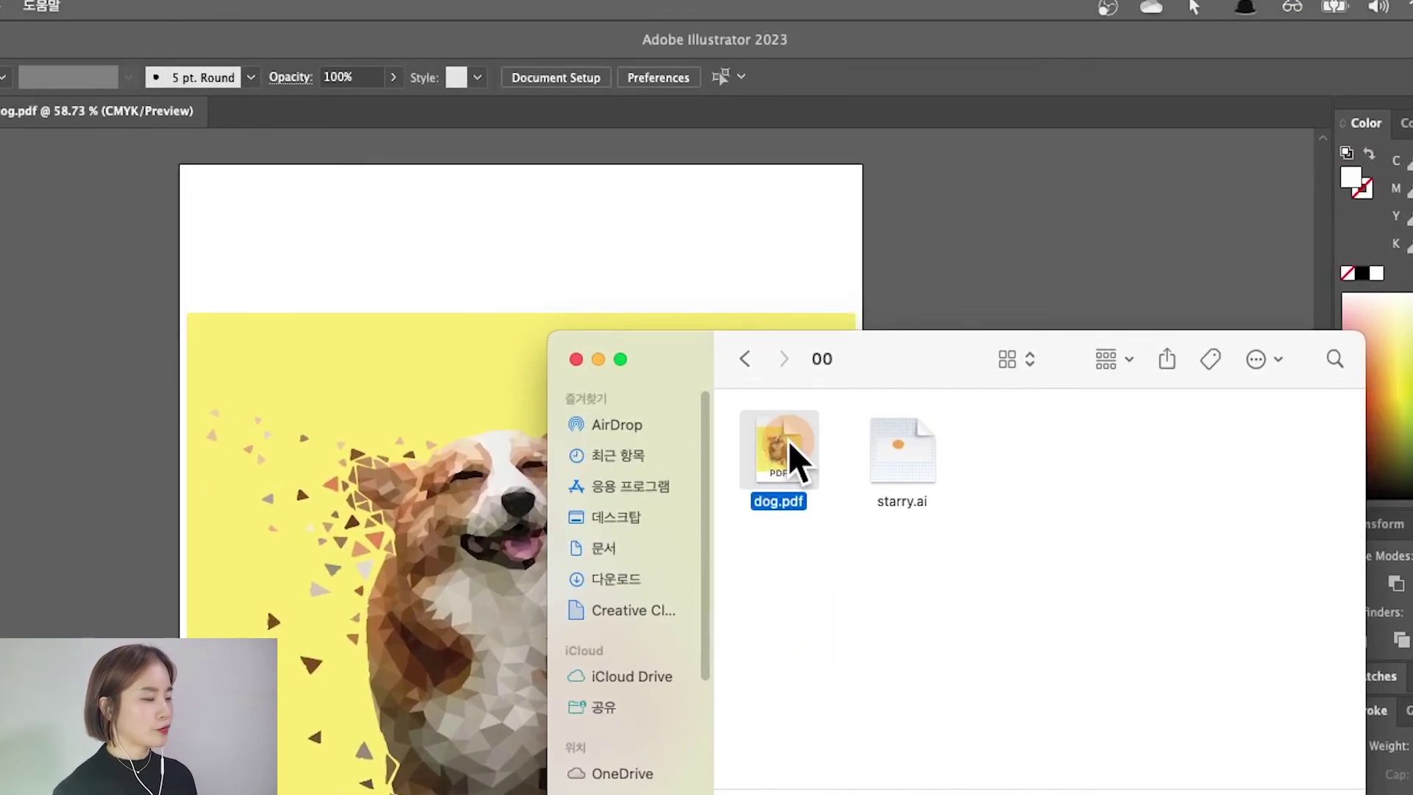
{"action": "left_click", "coordinate": [913, 452]}
{"action": "left_click", "coordinate": [790, 453]}
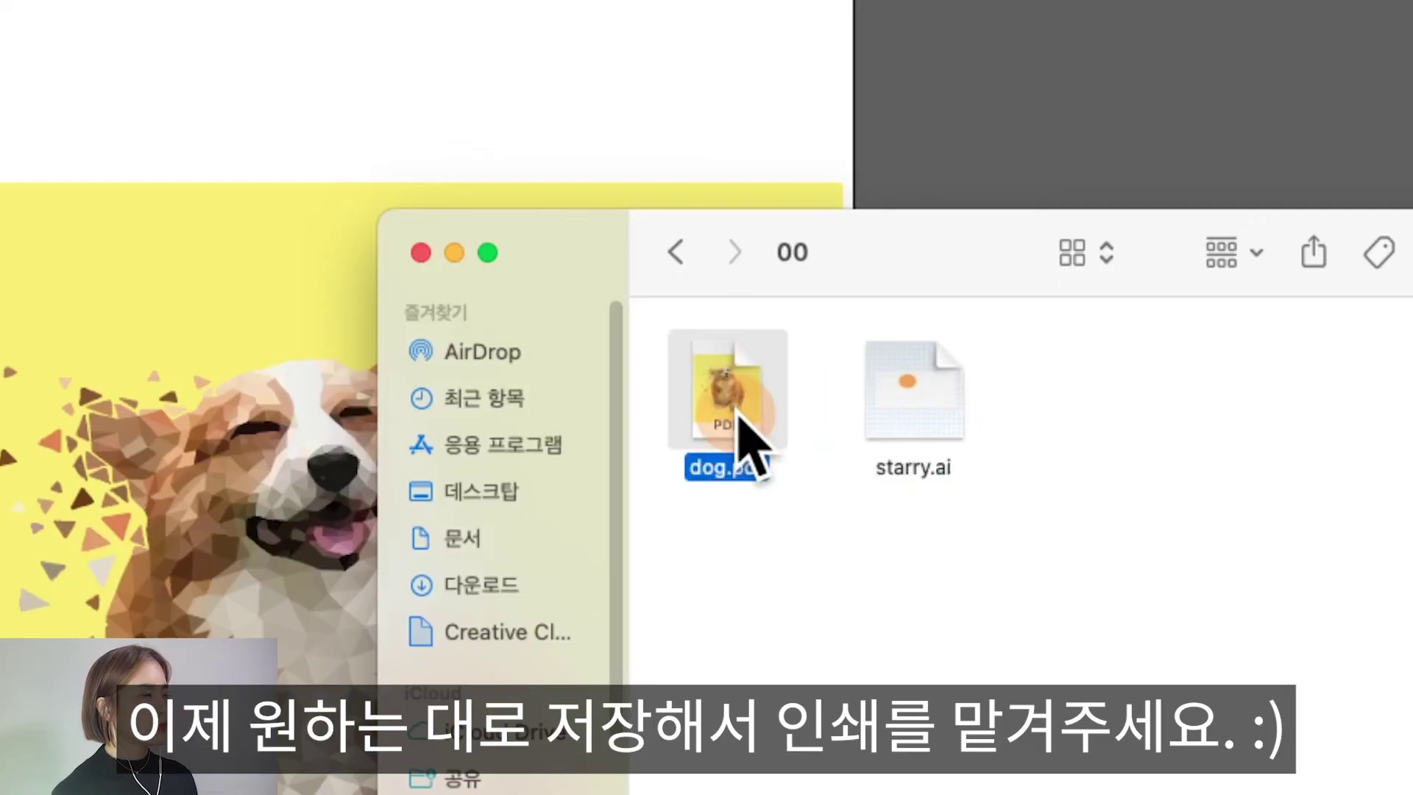